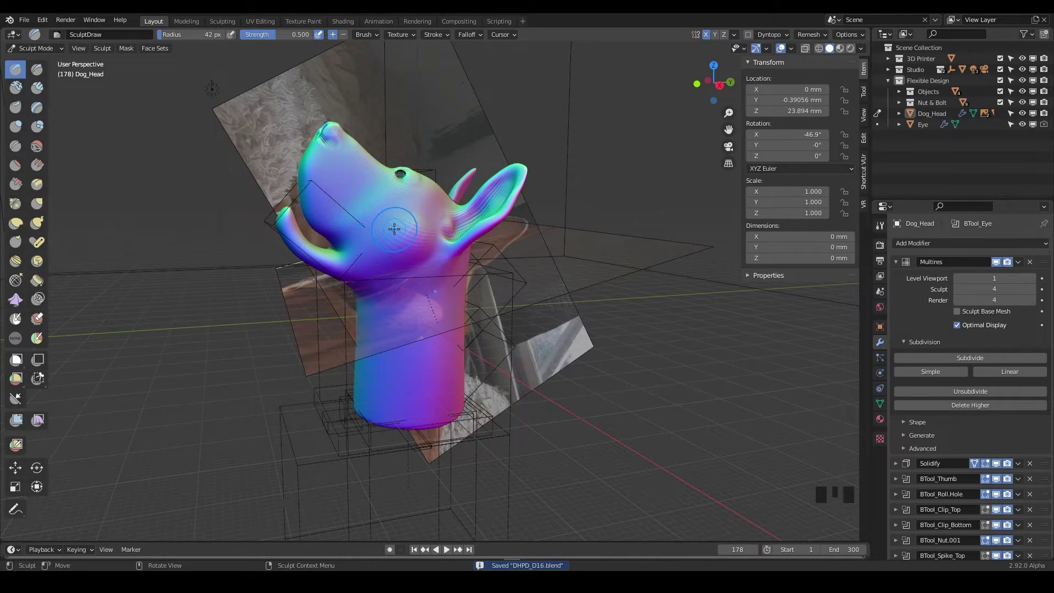
Step: Switch Dog_Head from Sculpt Mode to Object Mode
key("ctrl+Tab")
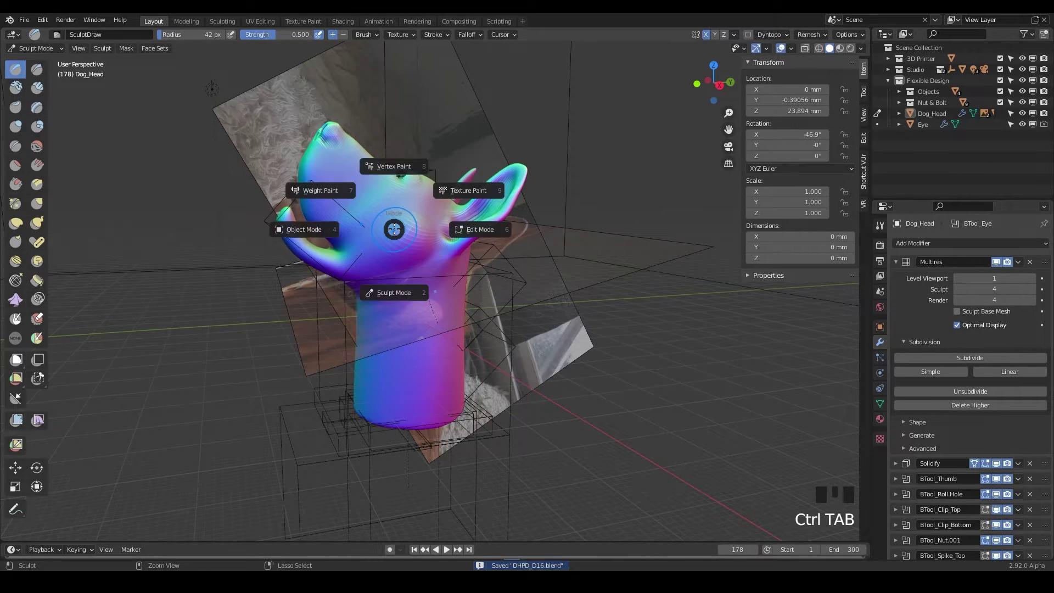
left_click(295, 242)
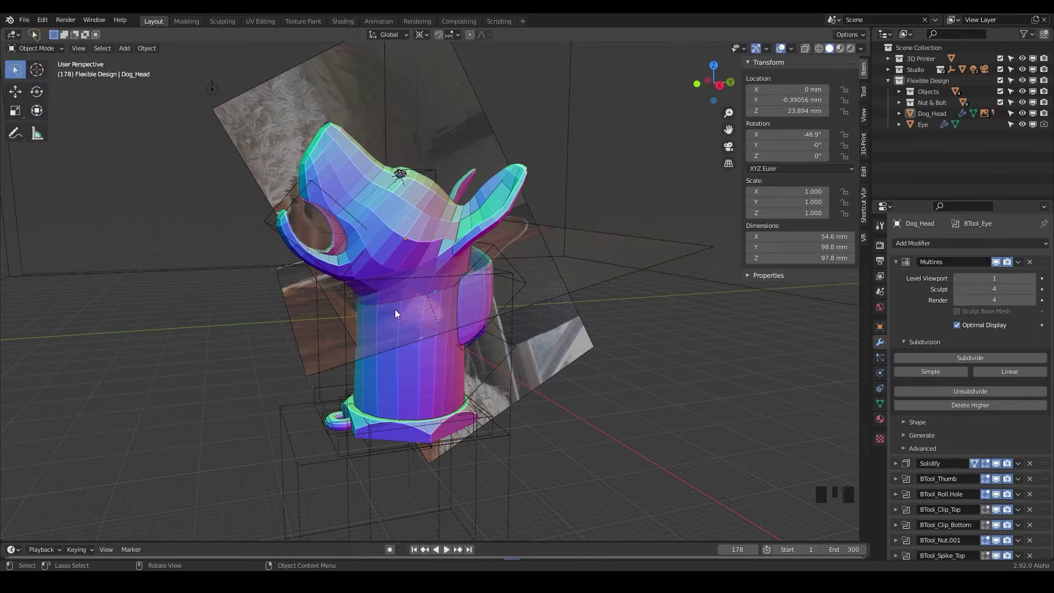
middle_click_drag(473, 308, 458, 364)
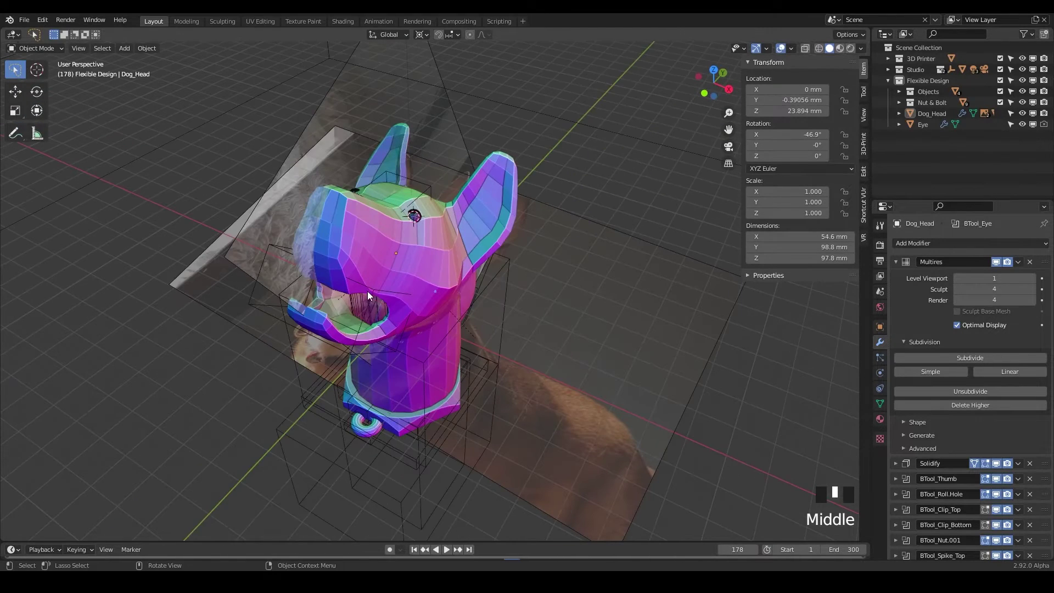
middle_click_drag(367, 291, 391, 333)
middle_click_drag(529, 304, 483, 250)
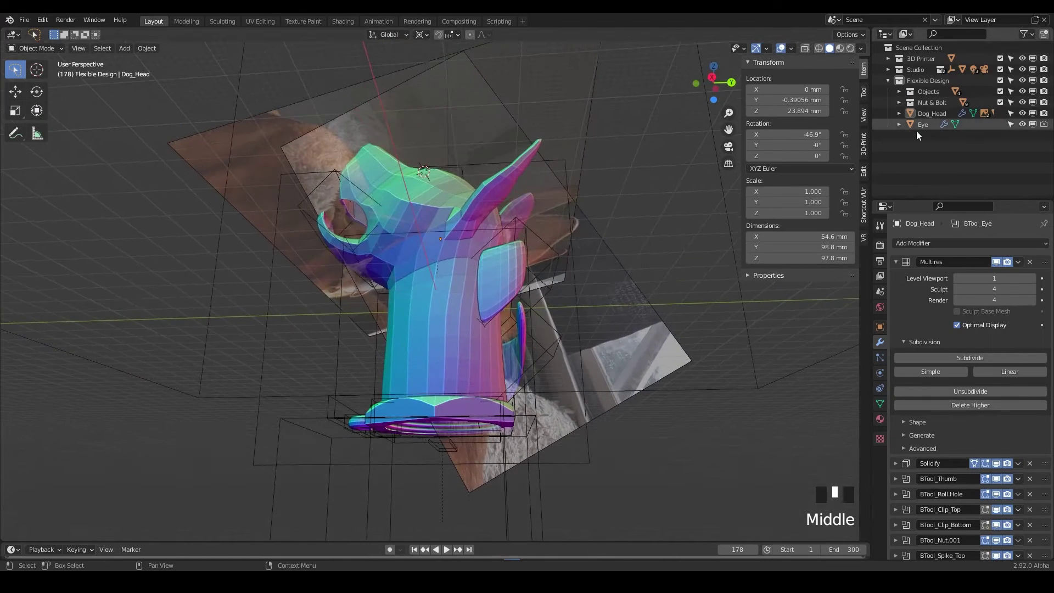
Step: Unhide Bolt.BASE inside the Nut & Bolt collection
left_click(898, 103)
left_click(1022, 113)
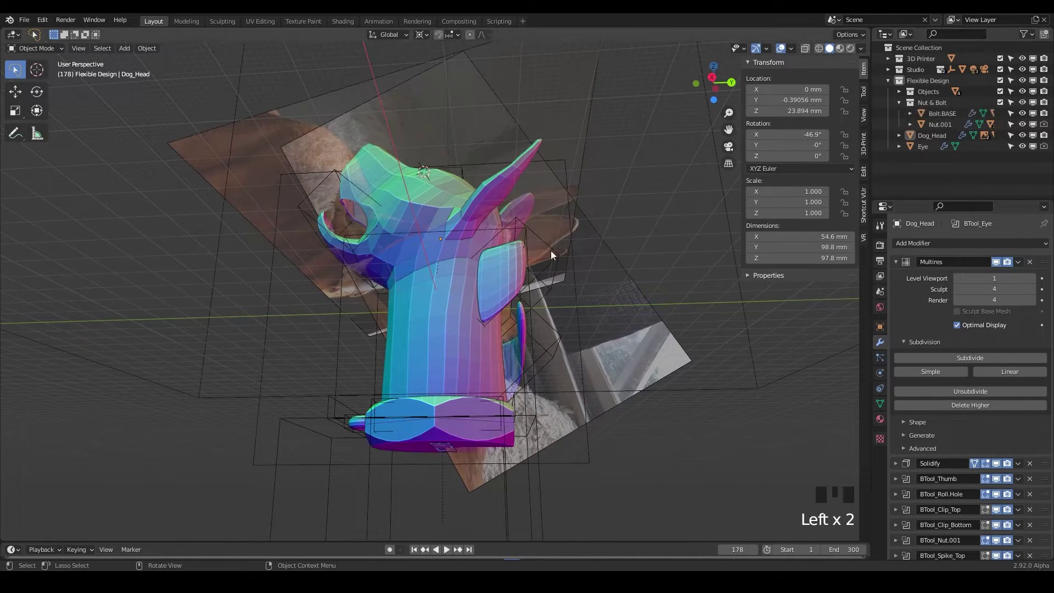
left_click(898, 102)
Step: Select the Clip_Top object behind the dog's neck and unhide the Leash from the Objects collection
middle_click_drag(510, 297, 432, 343)
left_click(408, 367)
scroll(422, 410, "up", 4)
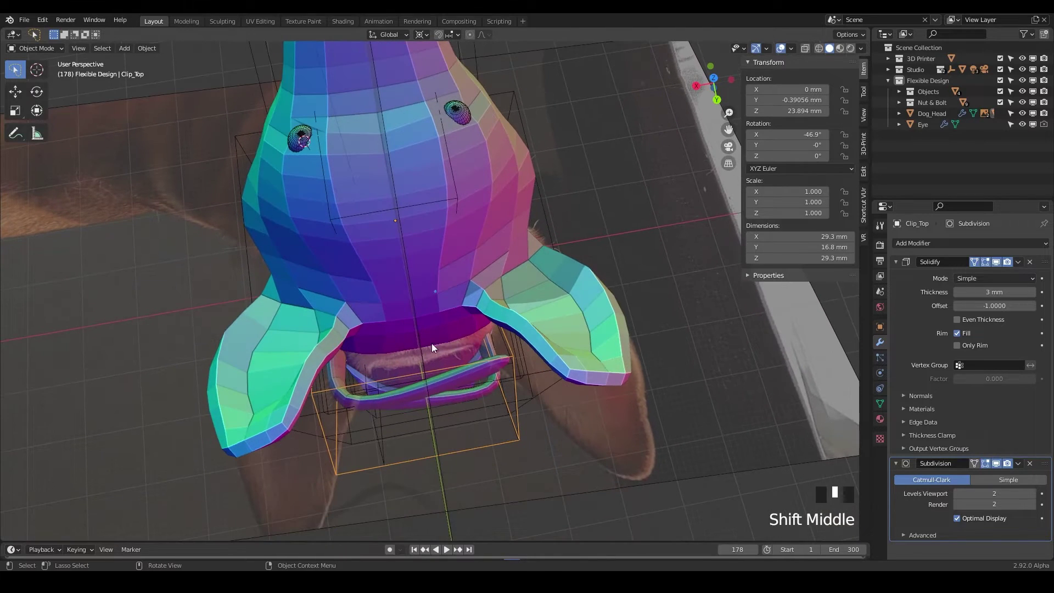
left_click(902, 94)
left_click(1021, 113)
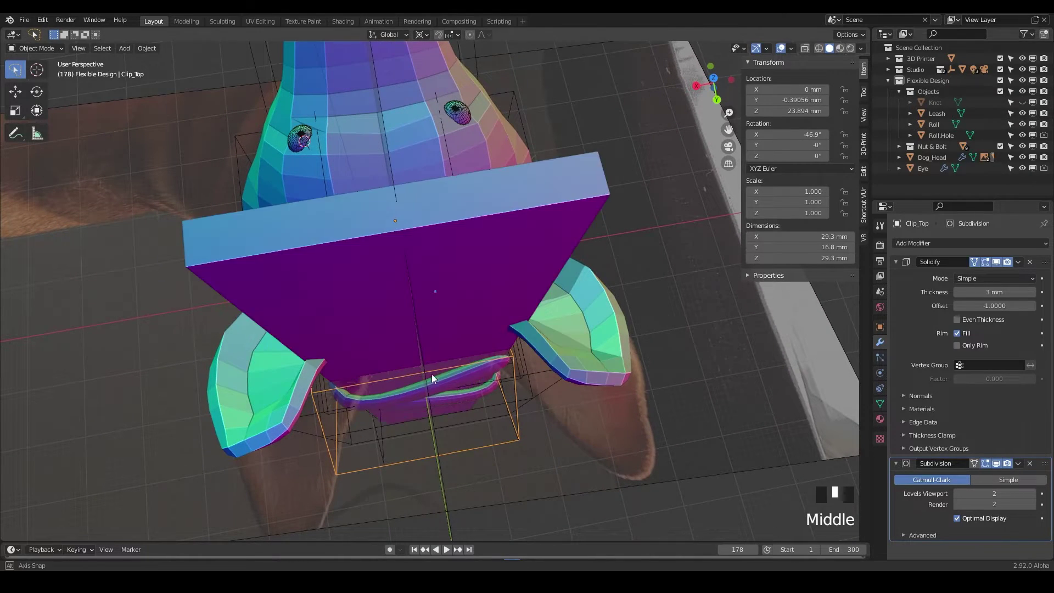
middle_click_drag(432, 374, 466, 349)
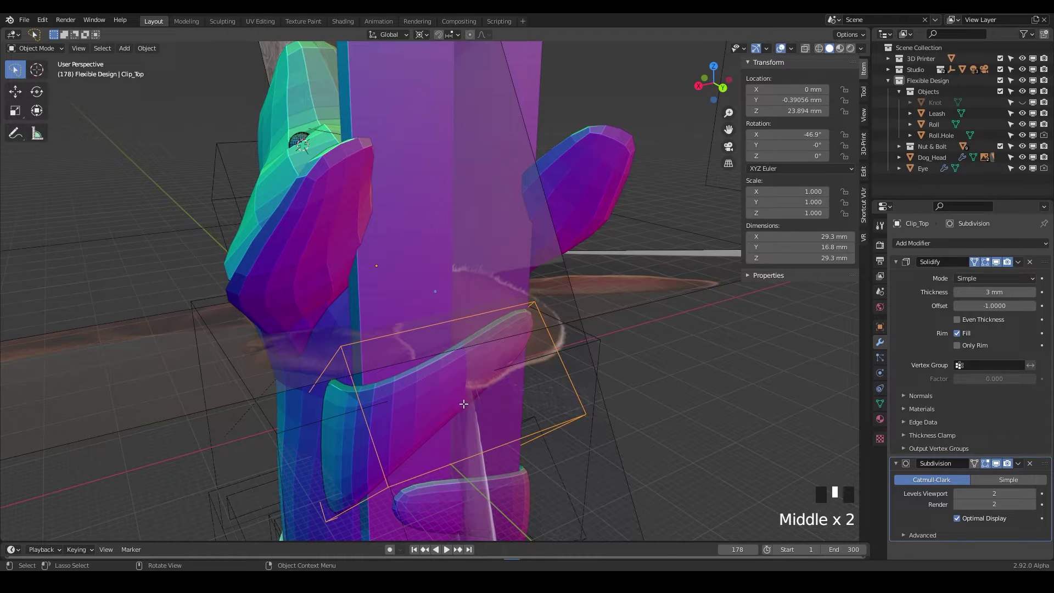
Step: Enter Edit Mode on Clip_Top and hide the Front and Side reference images
key("Tab")
scroll(972, 180, "down", 6)
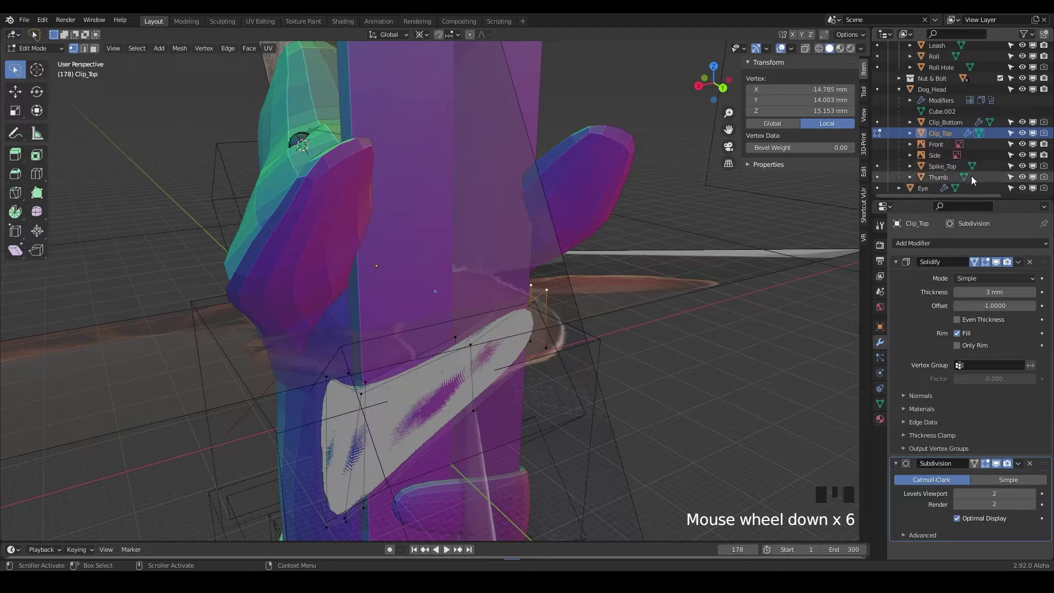
left_click(1022, 144)
left_click(1022, 155)
middle_click_drag(477, 301, 434, 329)
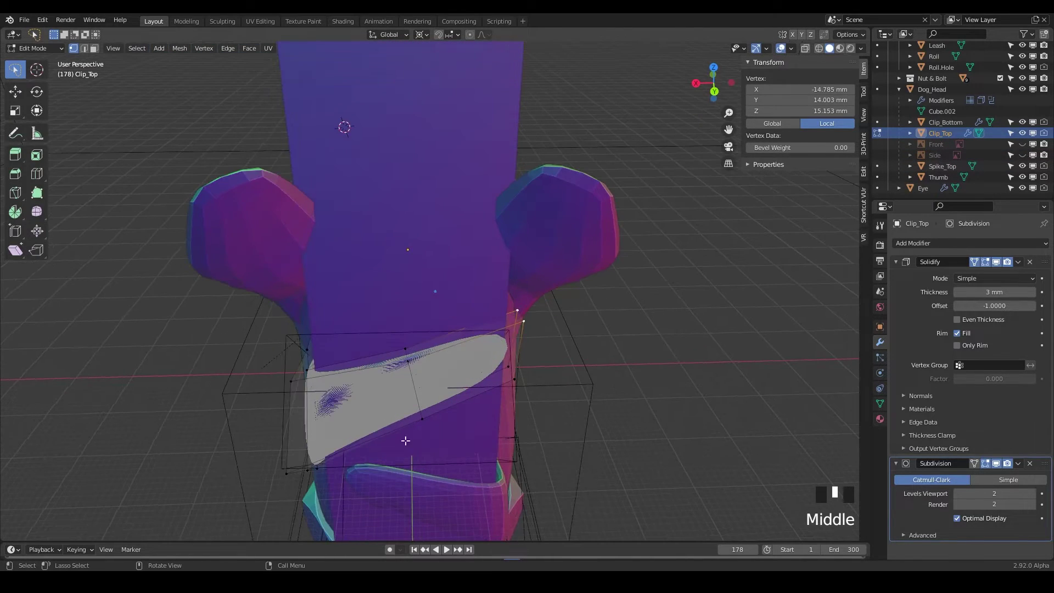
Step: Select Clip_Top's middle crosswise edge and move it about -3.78 mm along global Y, towards the leash
key("2")
left_click(410, 377)
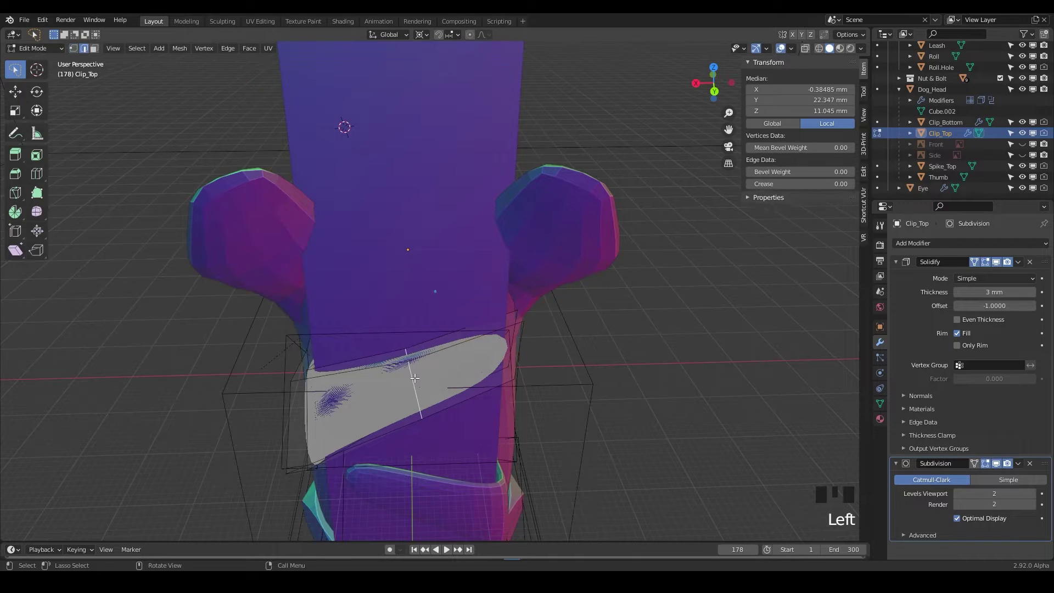
mouse_move(410, 380)
middle_mouse_down()
mouse_move(463, 455)
mouse_move(420, 470)
mouse_move(437, 431)
middle_mouse_up()
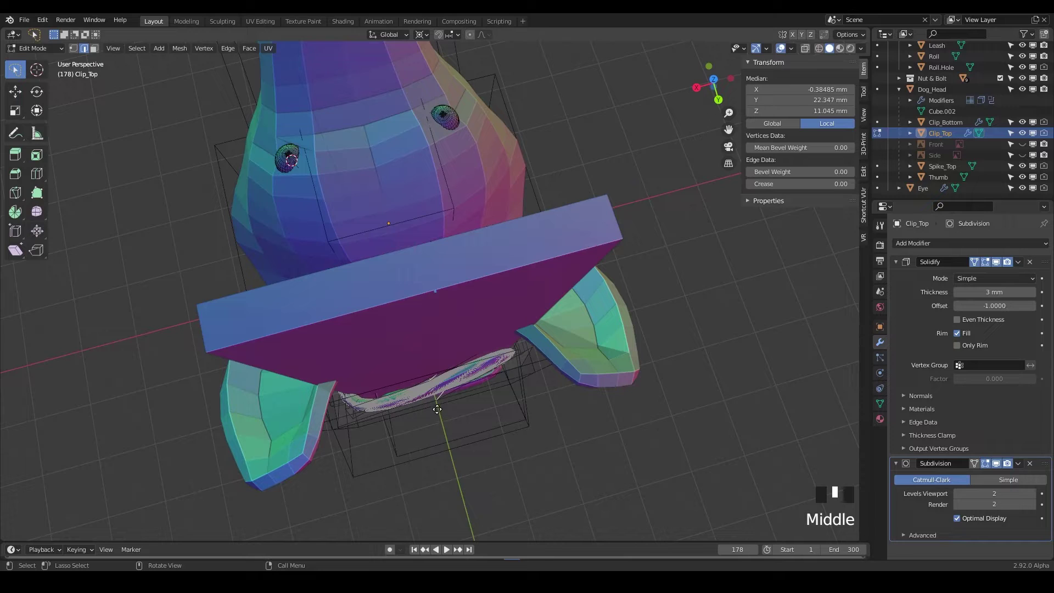
key("g")
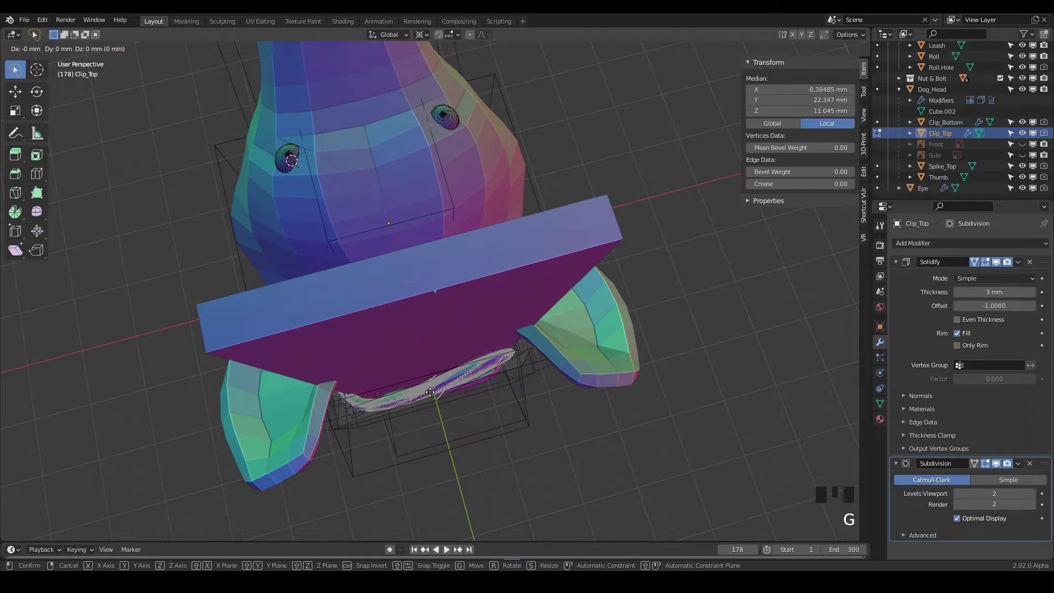
key("y")
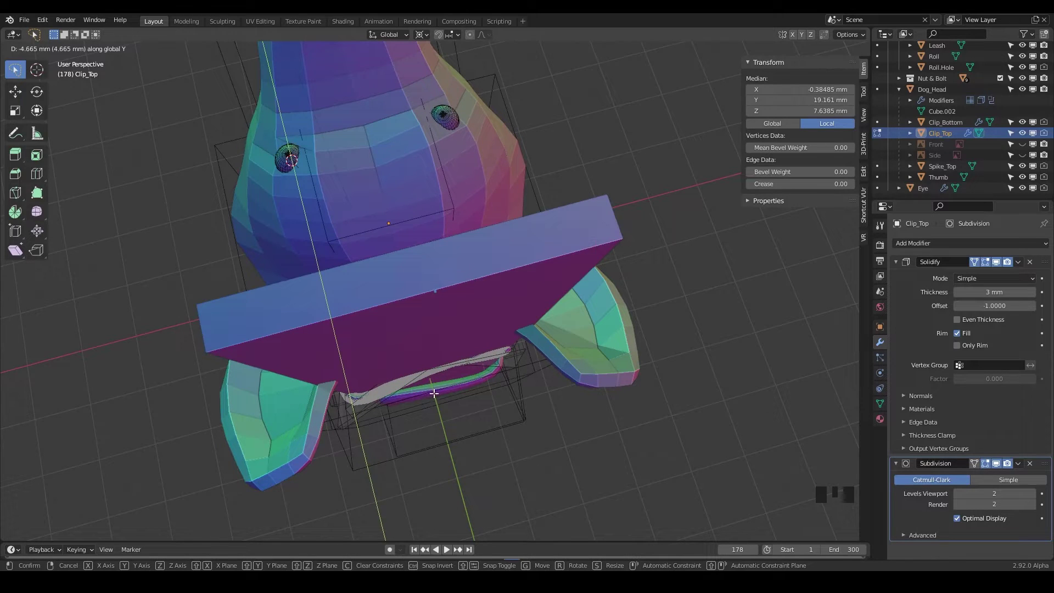
left_click(438, 385)
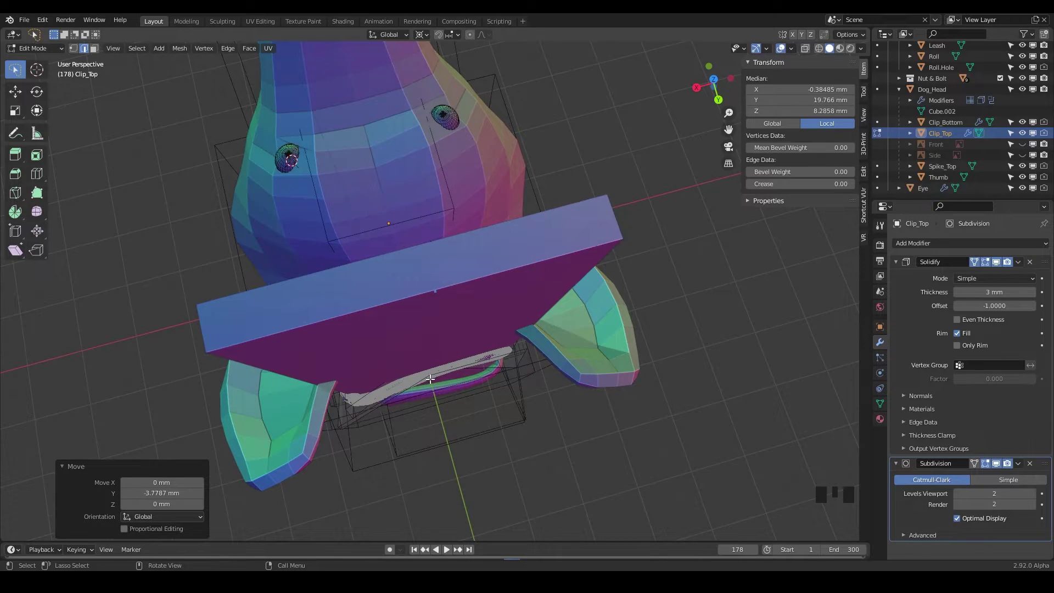
Step: Select the crosswise edge at Clip_Top's free end and move it about -1.51 mm along global Y
scroll(430, 379, "up", 3)
scroll(426, 381, "down", 2)
middle_click_drag(426, 381, 303, 286)
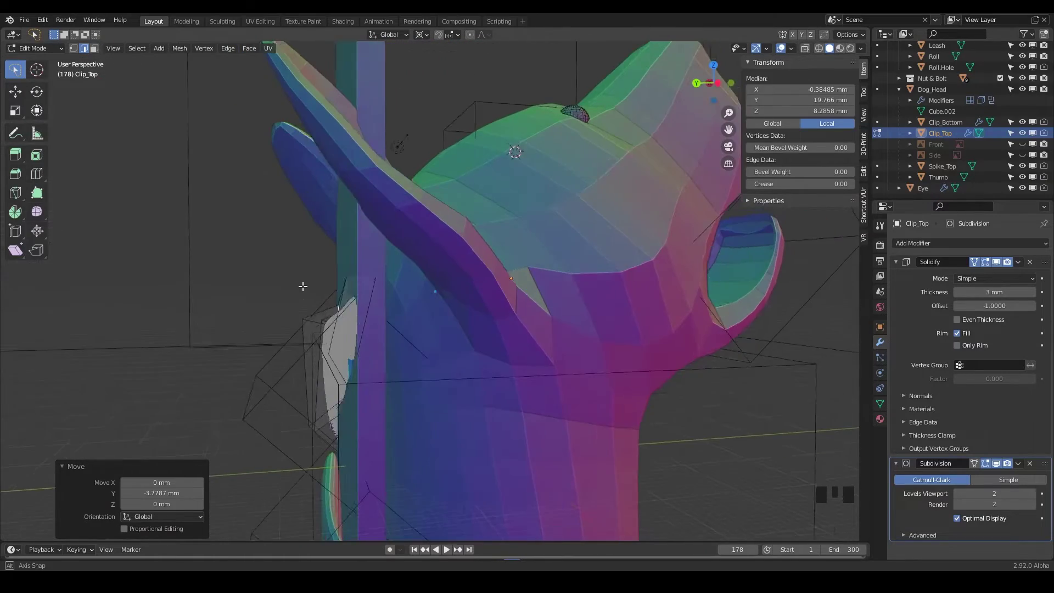
scroll(303, 286, "up", 2)
left_click(353, 326)
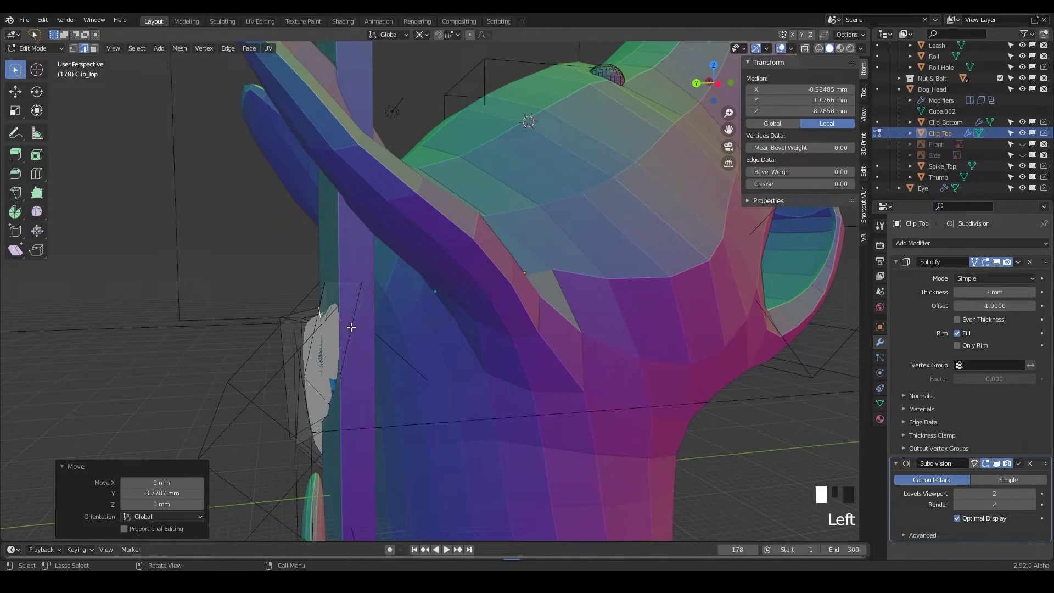
middle_click_drag(353, 327, 363, 376)
key("g")
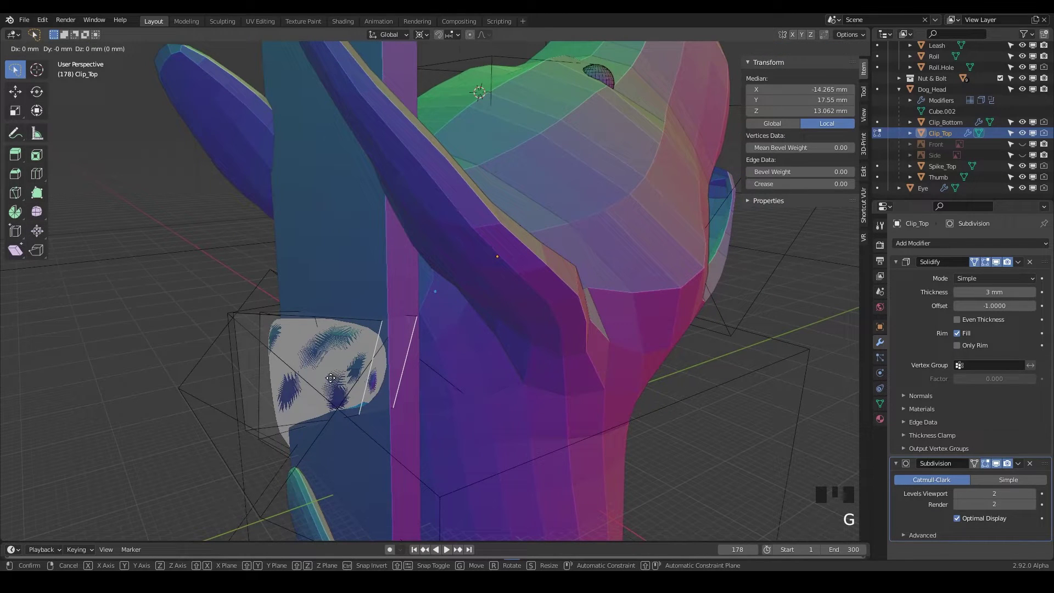
key("y")
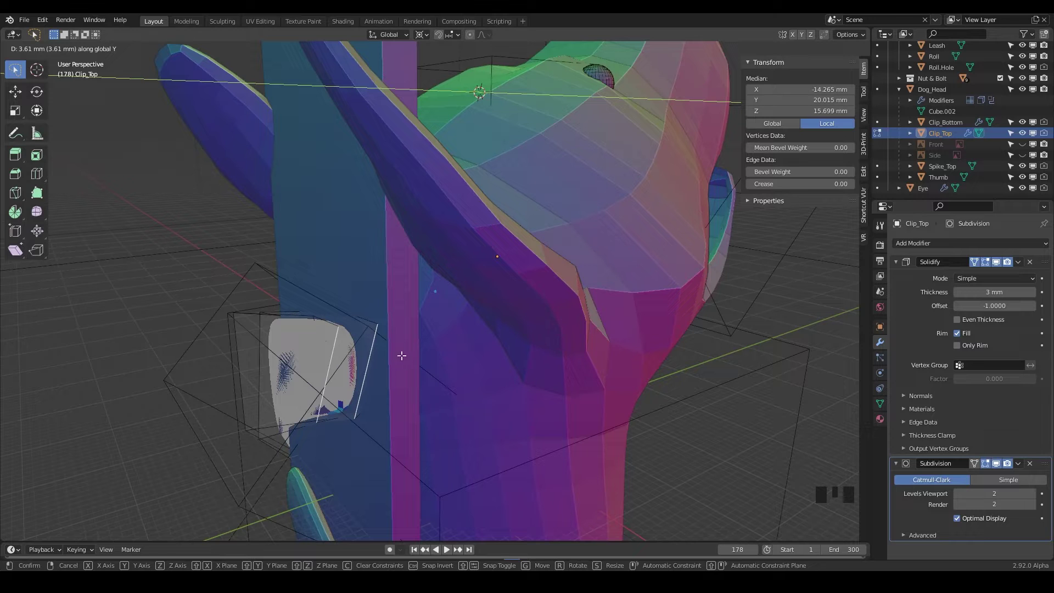
left_click(417, 338)
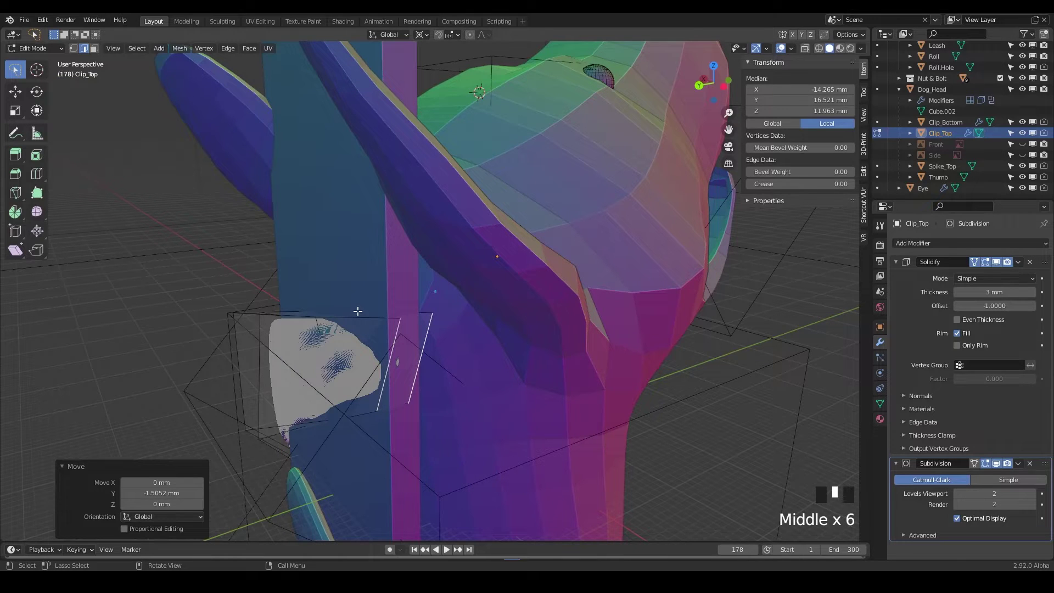
Step: Move Clip_Top's free-end edge about 5.42 mm along global Y, away from the neck
middle_click_drag(409, 374, 368, 356)
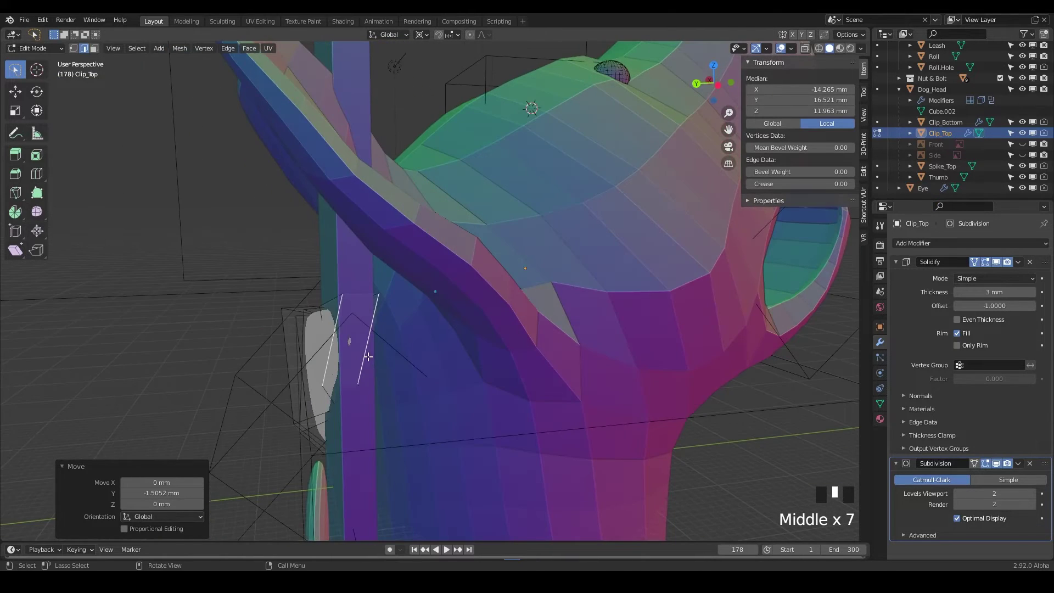
key("g")
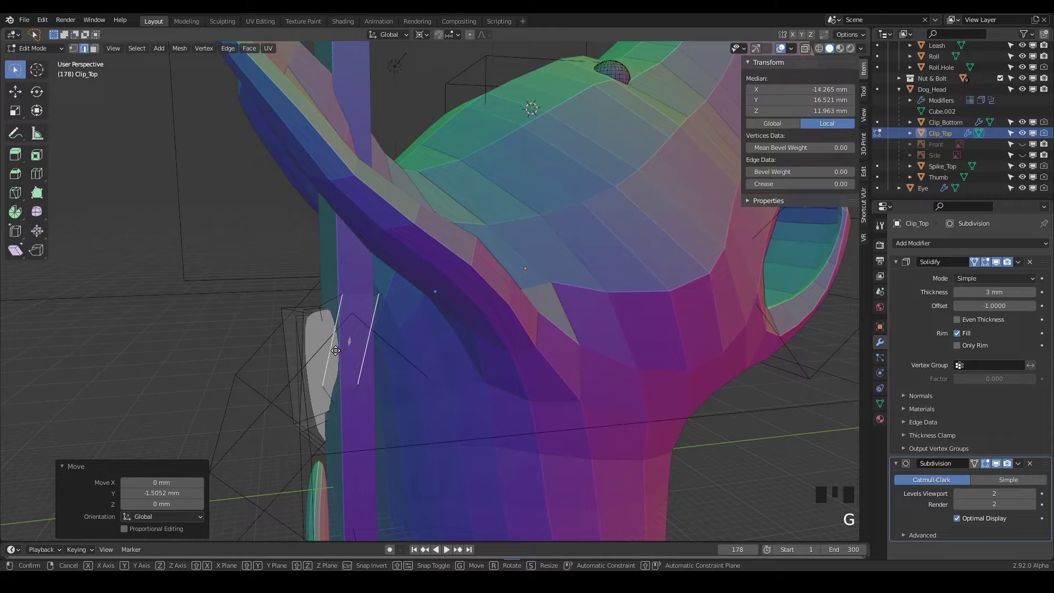
key("y")
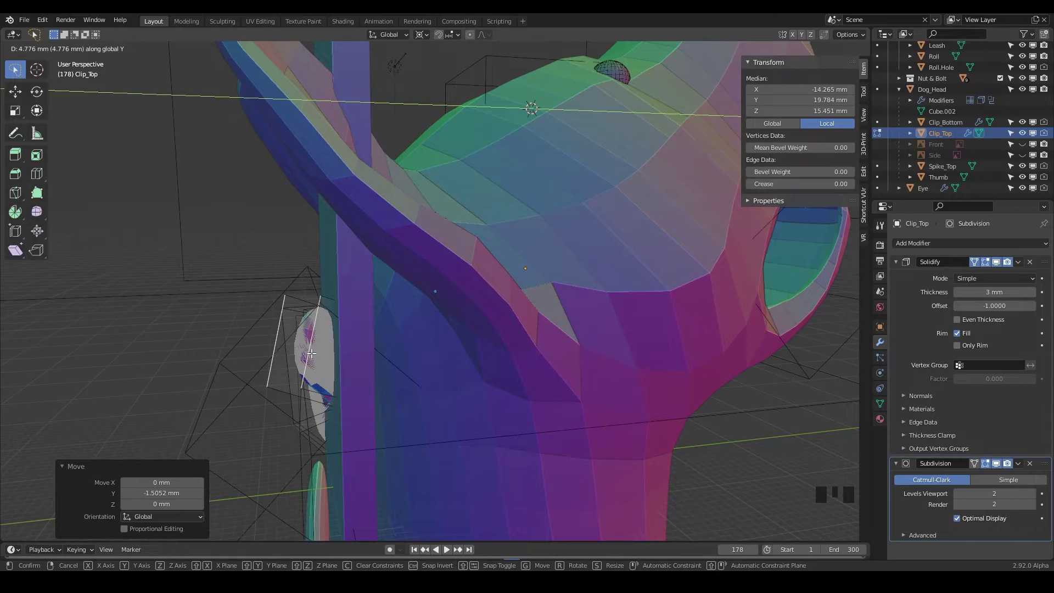
left_click(309, 352)
Step: Leave Clip_Top, enter Edit Mode on Clip_Bottom and select its middle crosswise edge
middle_click_drag(309, 353, 386, 178)
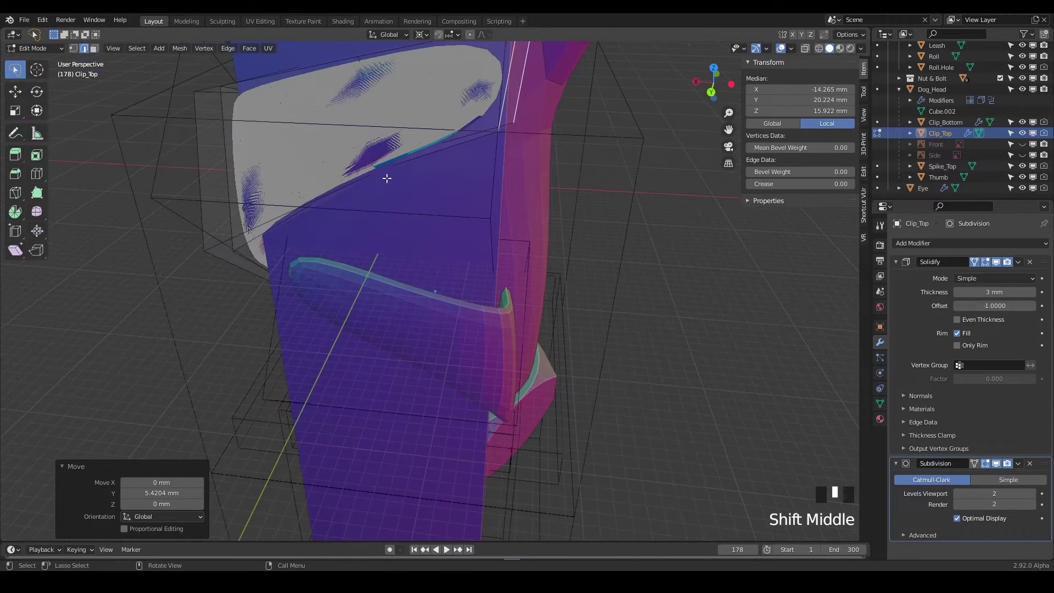
key("Tab")
left_click(522, 312)
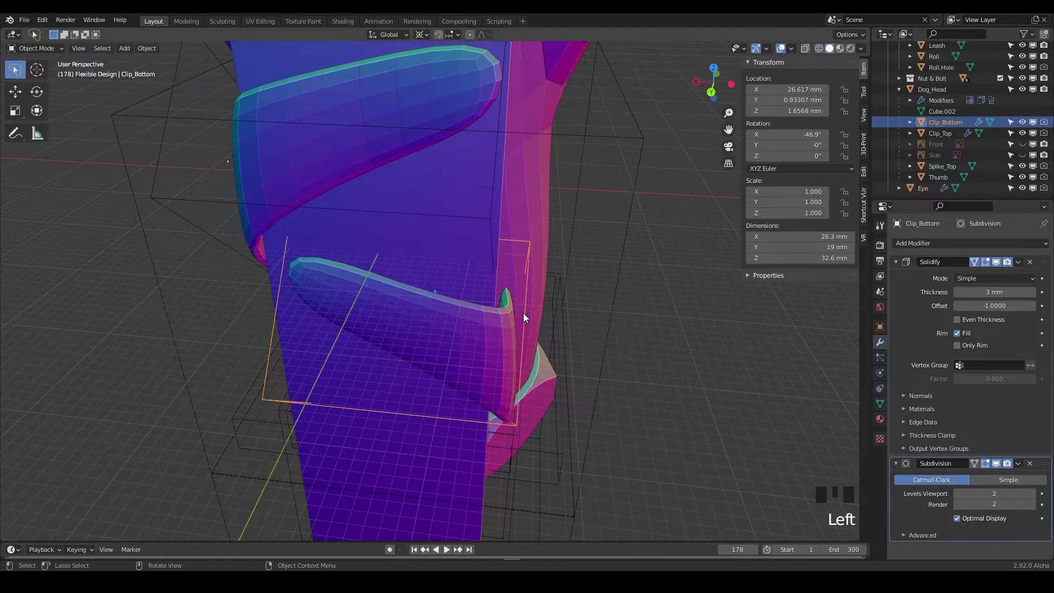
key("Tab")
middle_click_drag(374, 324, 378, 365)
left_click(401, 328)
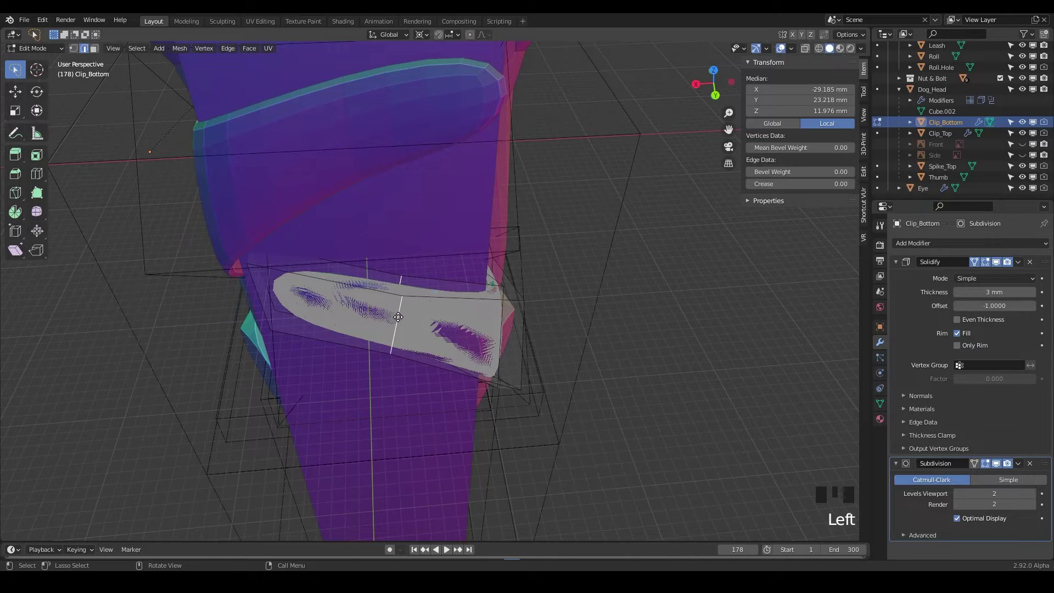
key("g")
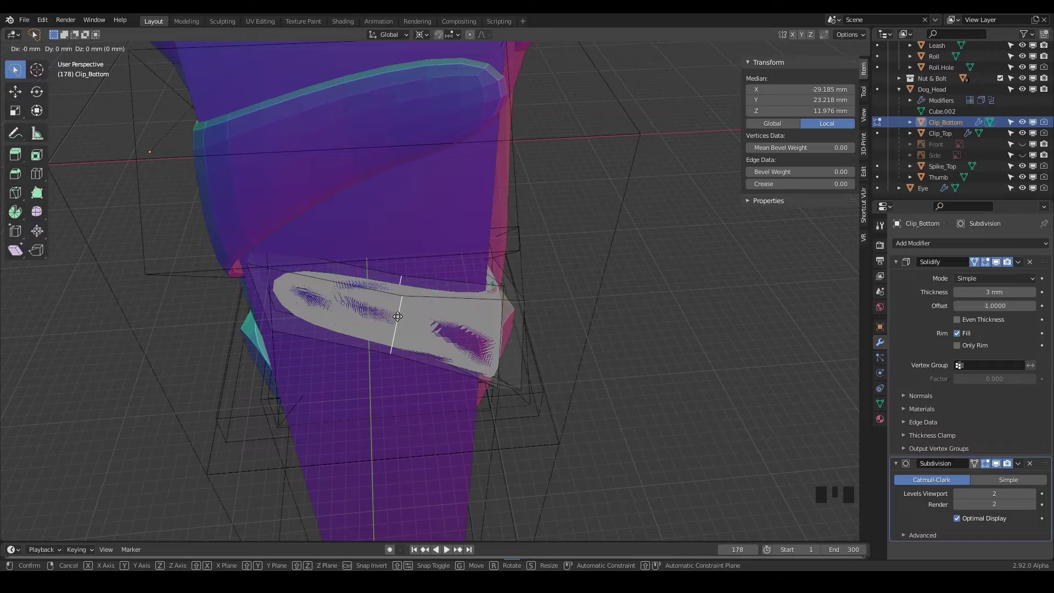
key("y")
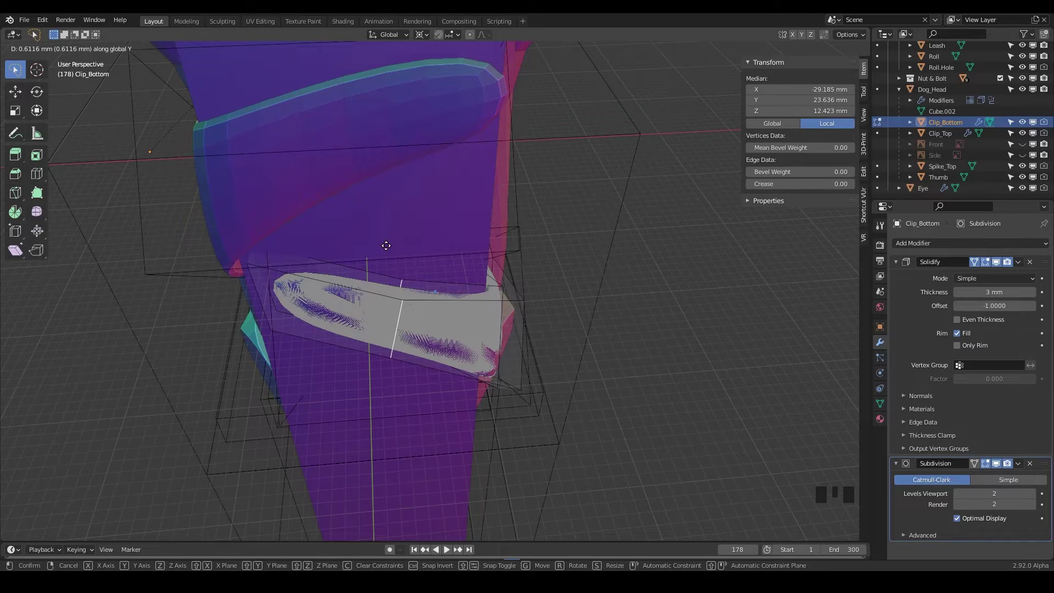
right_click(385, 245)
Step: Move Clip_Bottom's middle crosswise edge about -3.24 mm along global Y, towards the leash
middle_click_drag(440, 402, 357, 405)
scroll(409, 367, "up", 4)
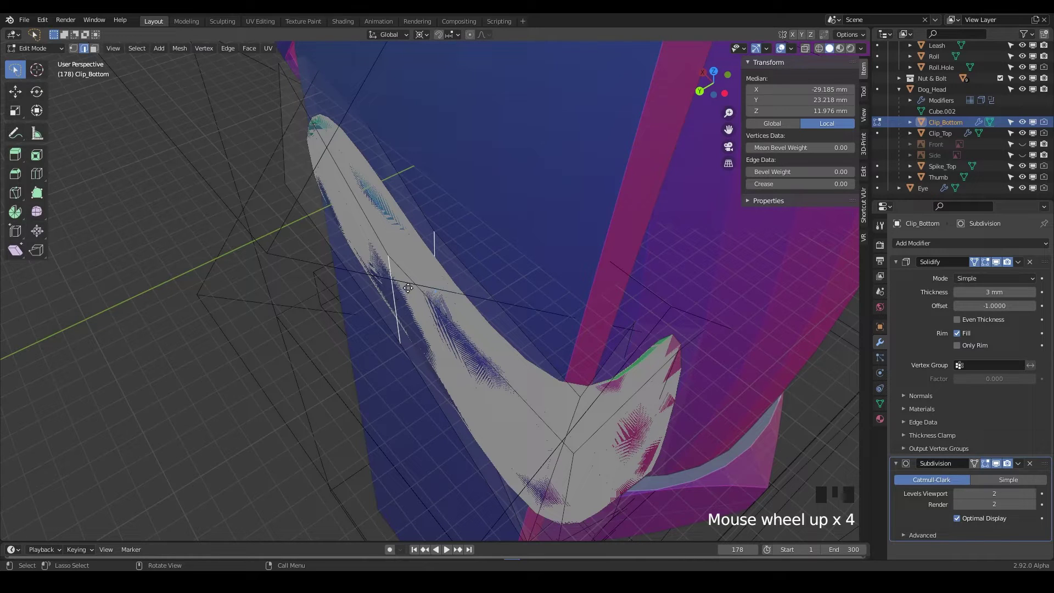
key("g")
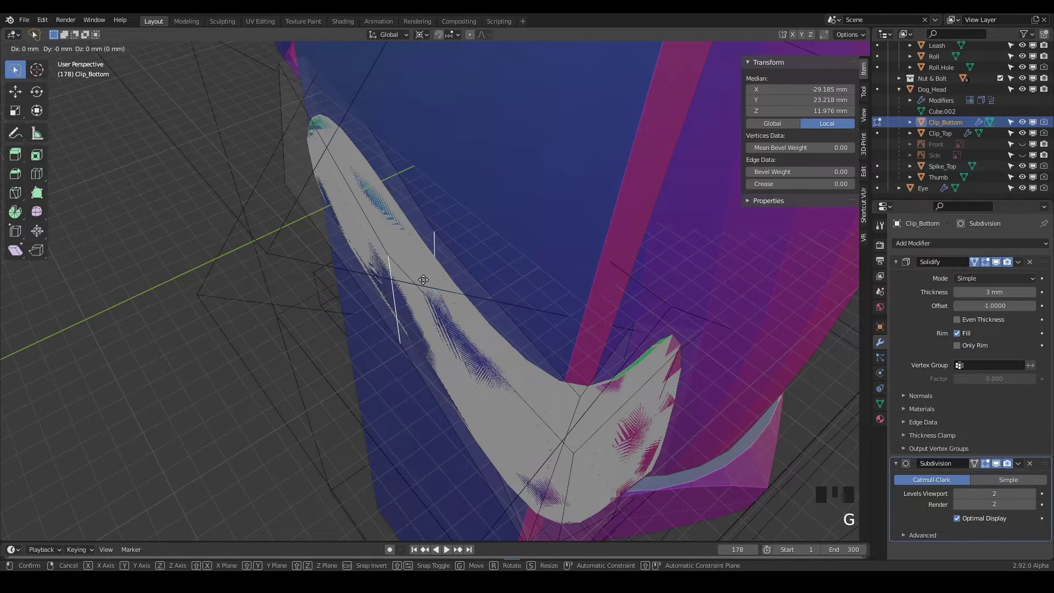
key("y")
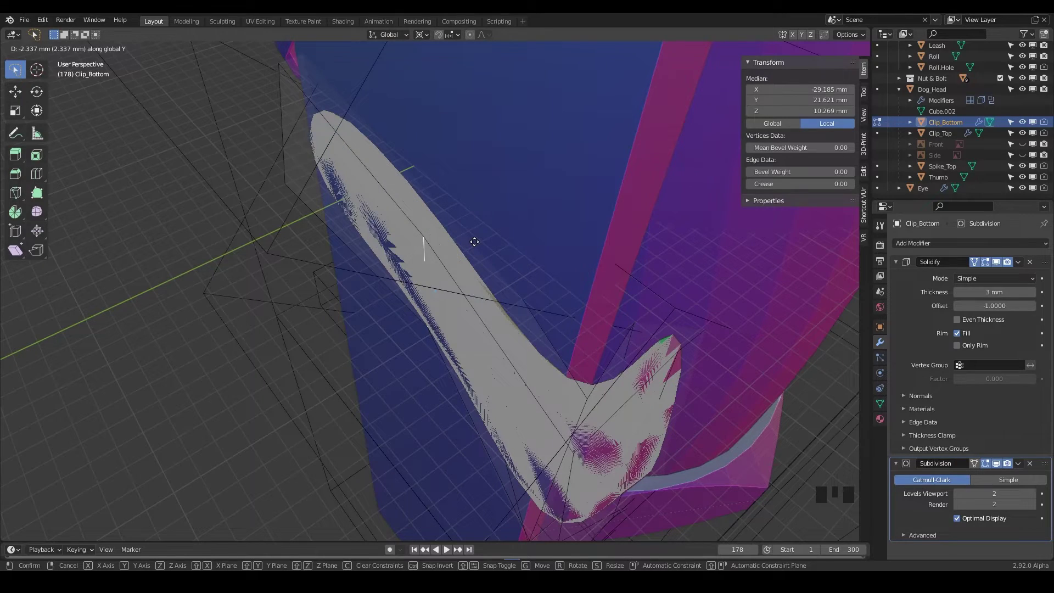
left_click(484, 237)
Step: Hide the Leash object to expose the clips against the neck
middle_click_drag(484, 237, 604, 285)
scroll(604, 286, "down", 6)
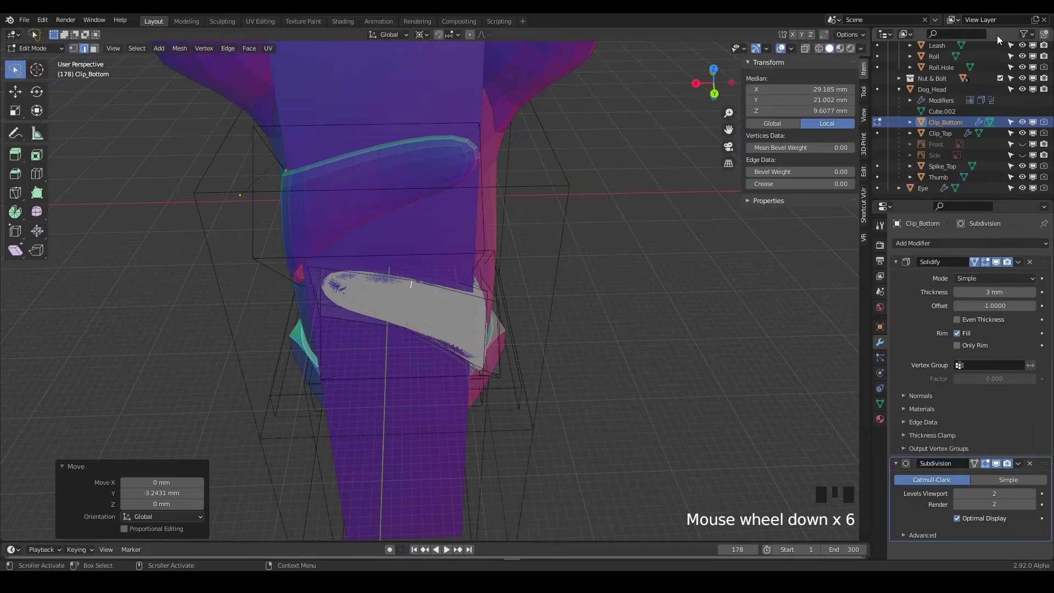
left_click(1022, 45)
mouse_move(549, 285)
middle_mouse_down()
mouse_move(515, 294)
mouse_move(430, 278)
mouse_move(400, 303)
mouse_move(650, 250)
mouse_move(673, 214)
mouse_move(656, 181)
mouse_move(670, 189)
mouse_move(502, 270)
mouse_move(545, 284)
middle_mouse_up()
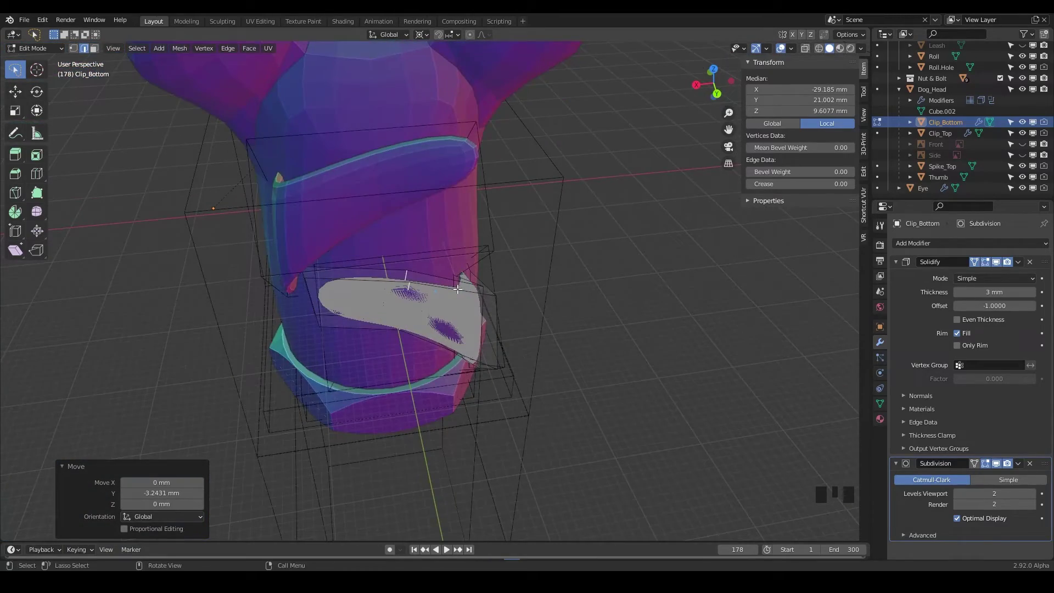
Step: Move Clip_Bottom's crosswise edge nearest the neck about 2.39 mm along global Y, outwards from the neck
middle_click_drag(312, 313, 415, 304)
scroll(411, 303, "up", 2)
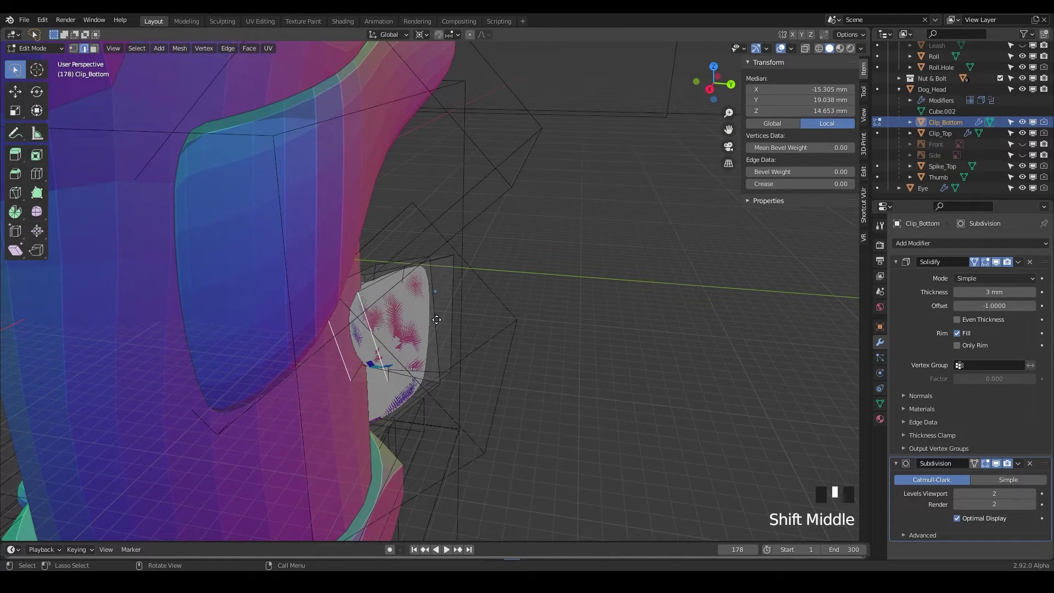
key("g")
key("y")
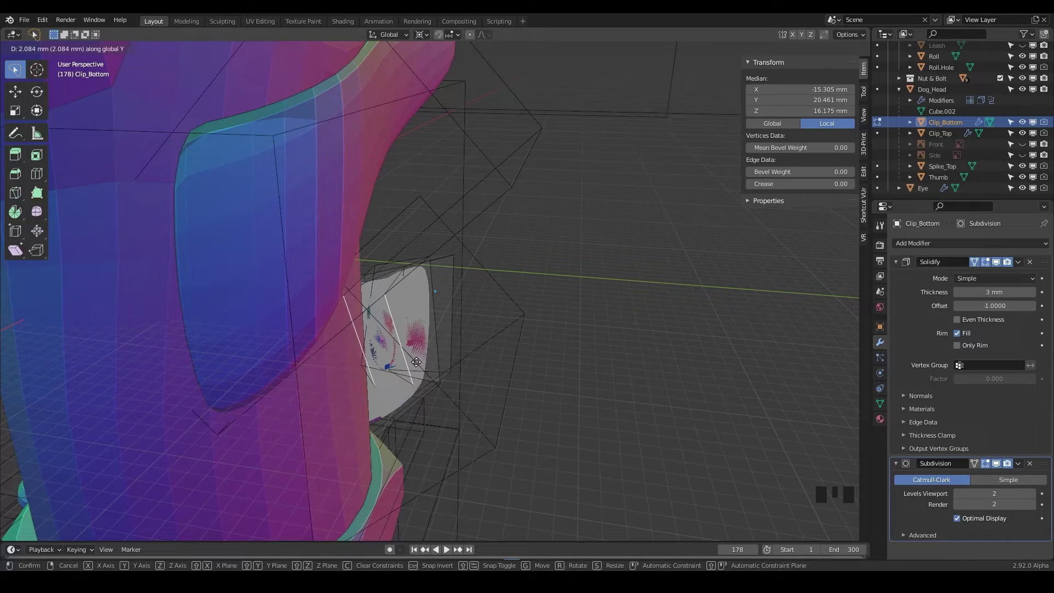
left_click(434, 366)
middle_click_drag(425, 360, 442, 323)
middle_click_drag(453, 326, 442, 345)
scroll(401, 313, "down", 8)
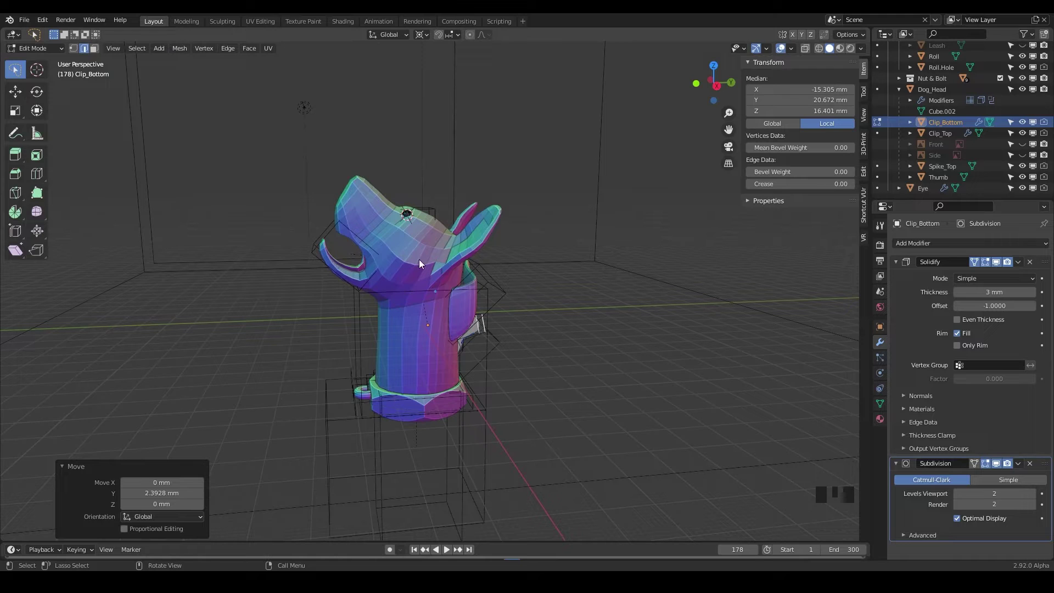
Step: Leave Edit Mode on Clip_Bottom, select Dog_Head and save the file
key("Tab")
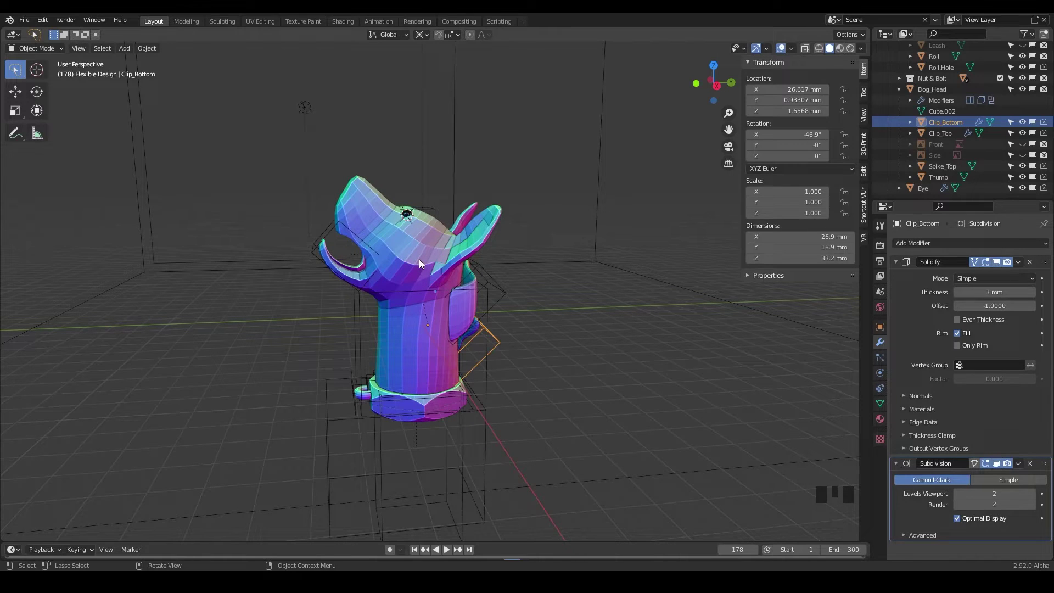
left_click(420, 260)
key("ctrl+s")
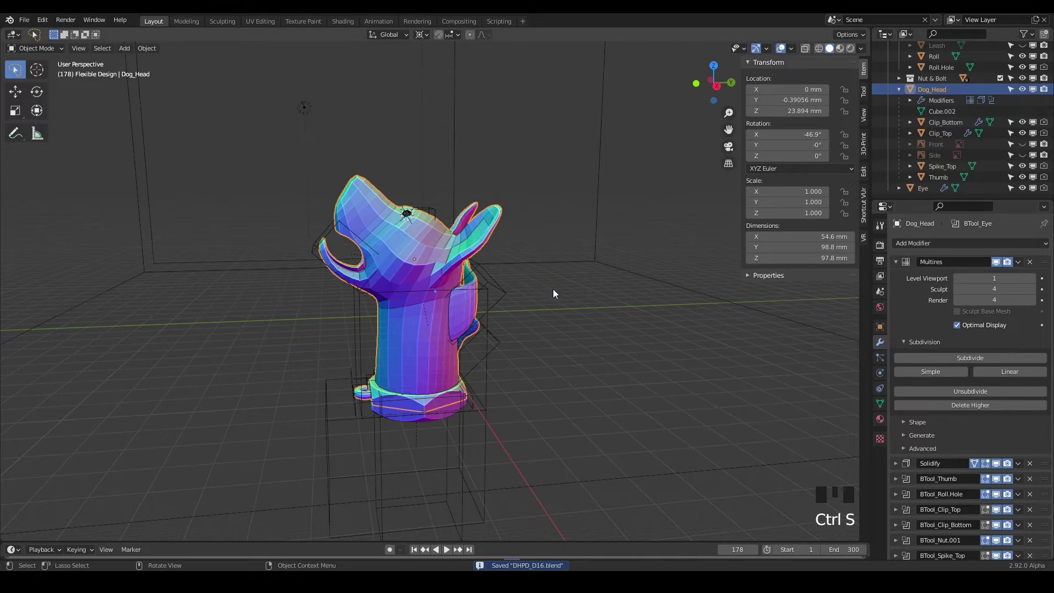
Step: Set the Multires modifier's viewport level to 4 on Dog_Head
middle_click_drag(434, 272, 383, 331, "shift")
scroll(442, 321, "up", 3)
middle_click_drag(519, 378, 480, 351)
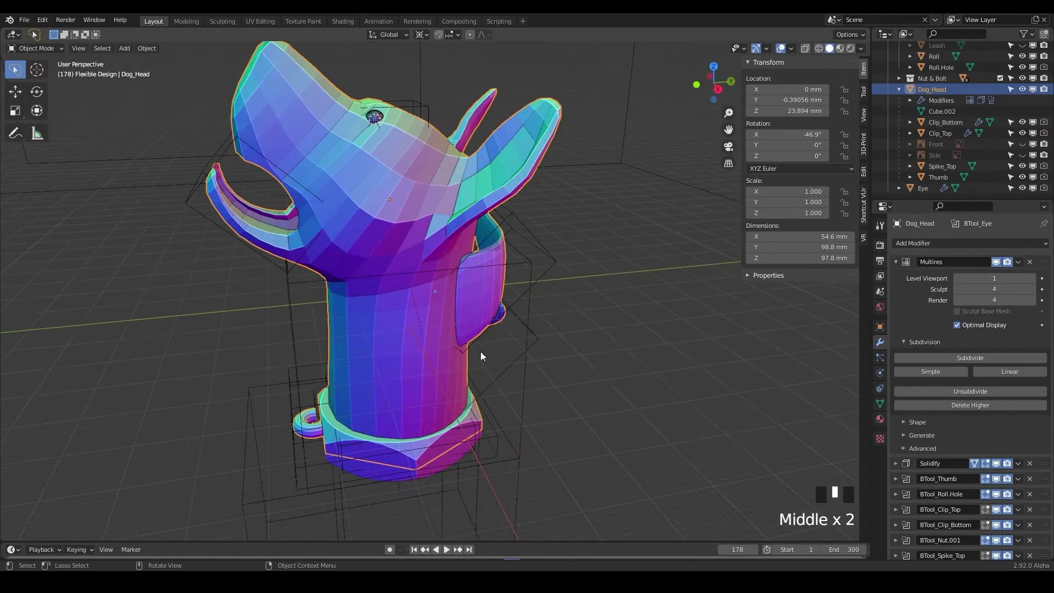
left_click(1018, 284)
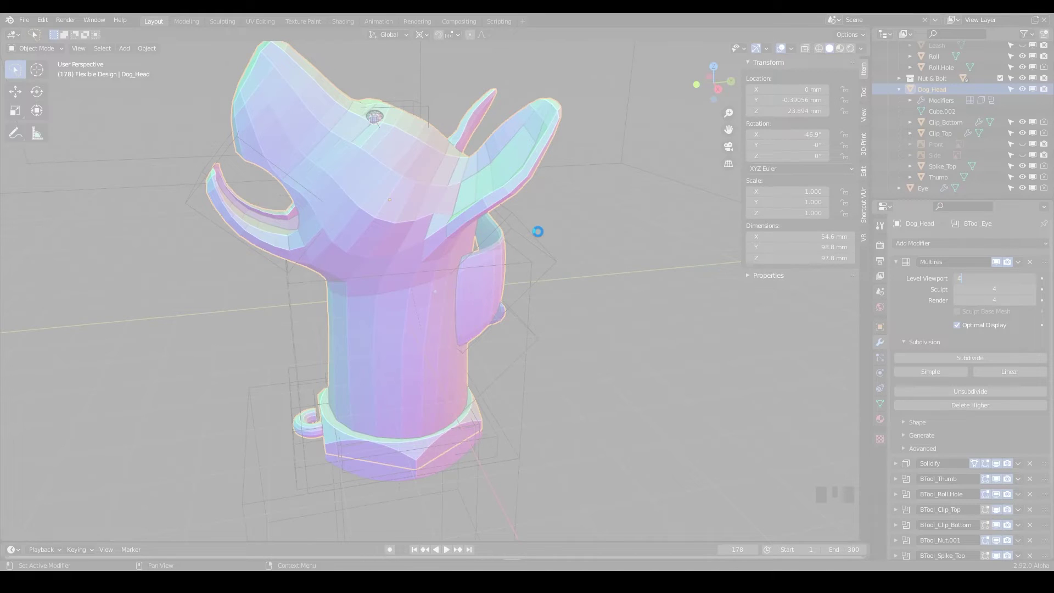
Step: Examine the dog head's ears, face and leash clips from several angles for surface flaws
scroll(481, 344, "down", 2)
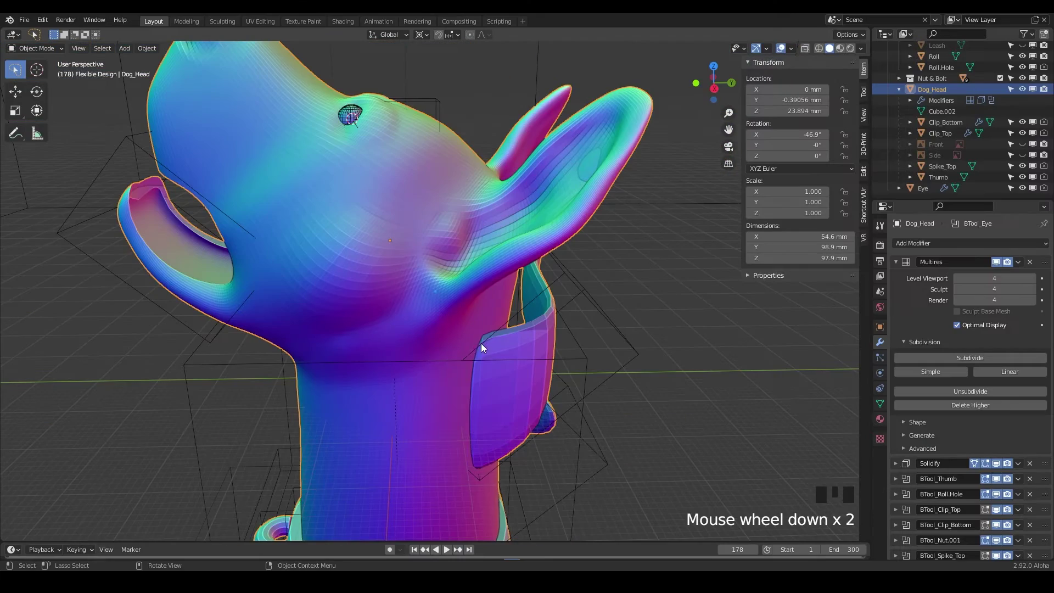
middle_click_drag(481, 343, 388, 324, "shift")
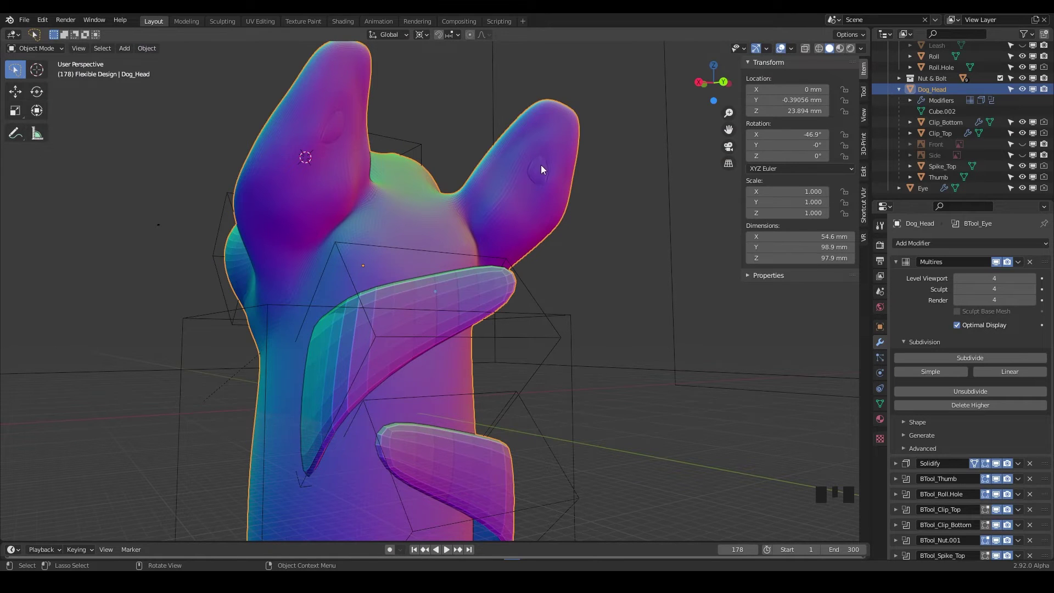
middle_click_drag(541, 170, 631, 278)
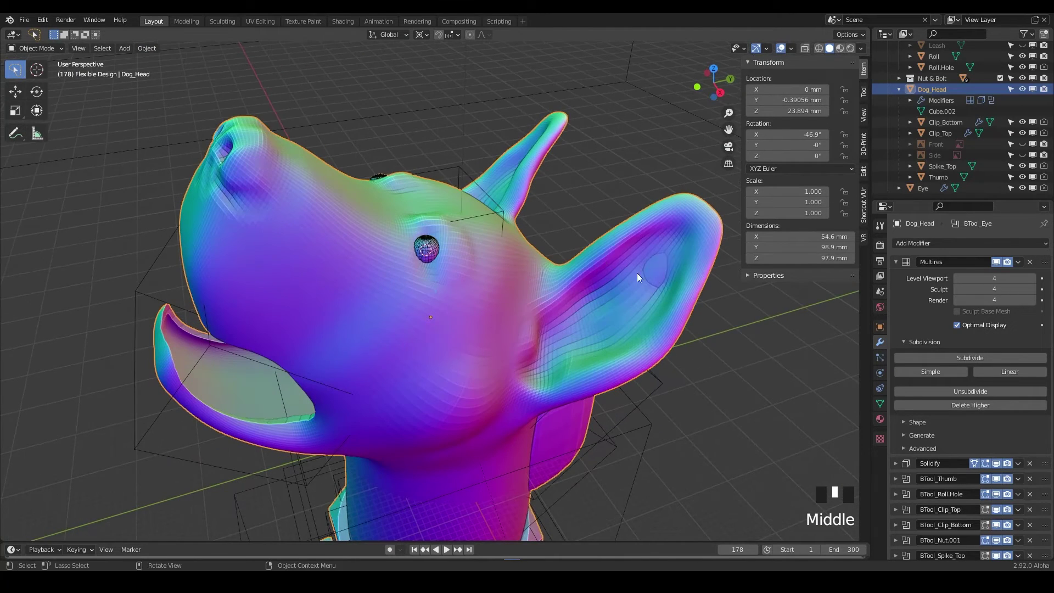
middle_click_drag(538, 267, 515, 248)
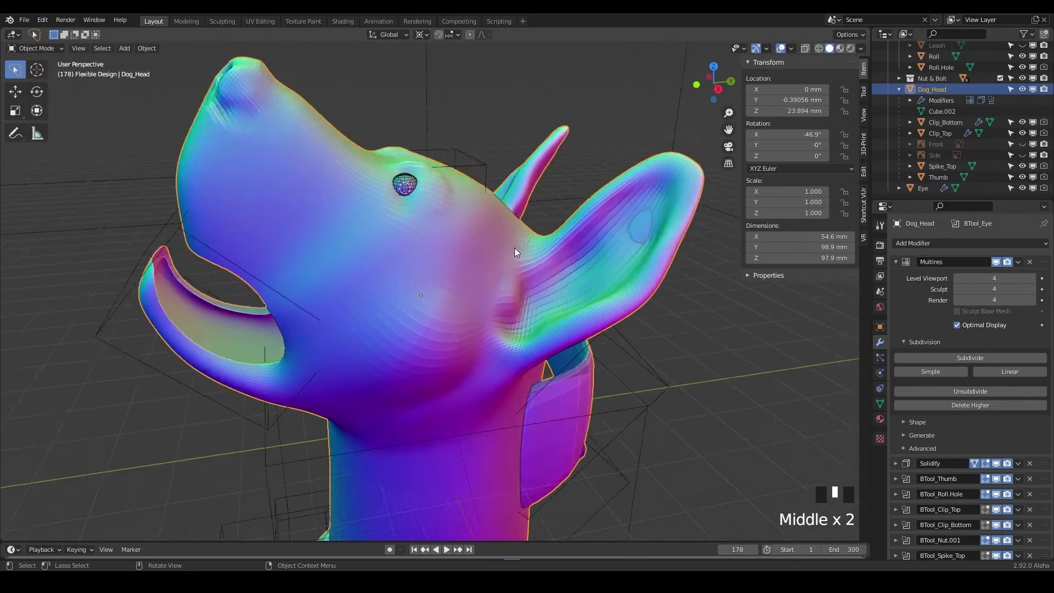
scroll(449, 288, "down", 2)
middle_click_drag(449, 288, 397, 265)
middle_click_drag(390, 308, 427, 294)
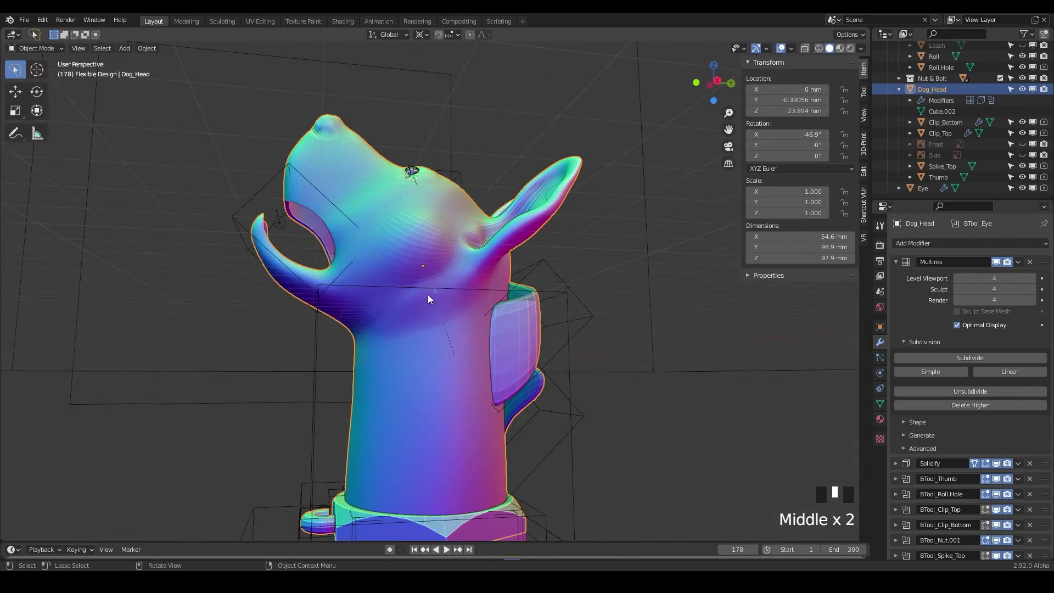
mouse_move(437, 237)
middle_mouse_down()
mouse_move(419, 291)
mouse_move(419, 242)
middle_mouse_up()
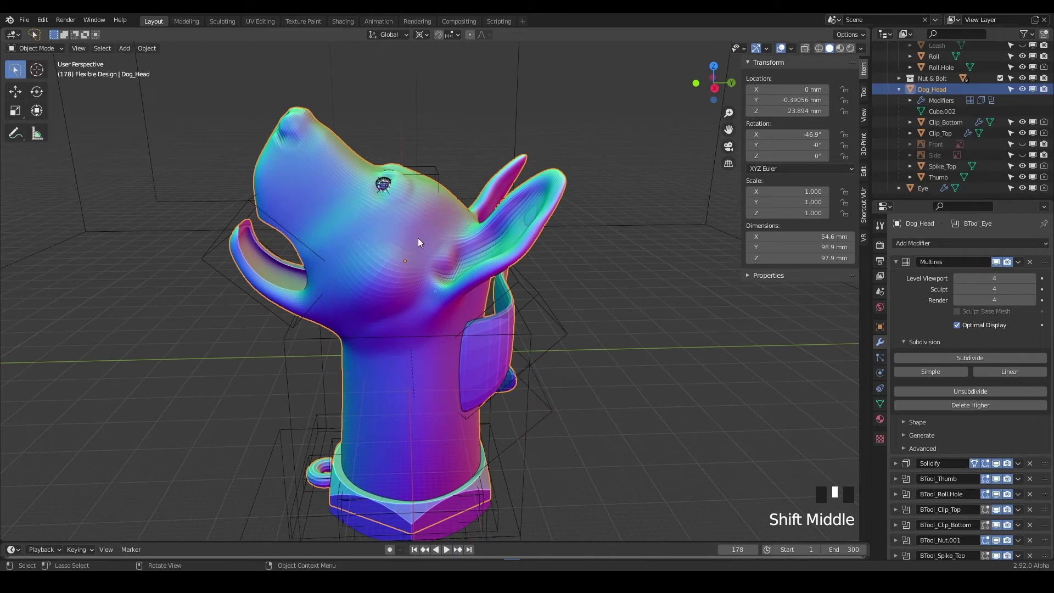
Step: Collapse Dog_Head's hierarchy in the Outliner, switch Dog_Head to Sculpt Mode and save the file
left_click(898, 88)
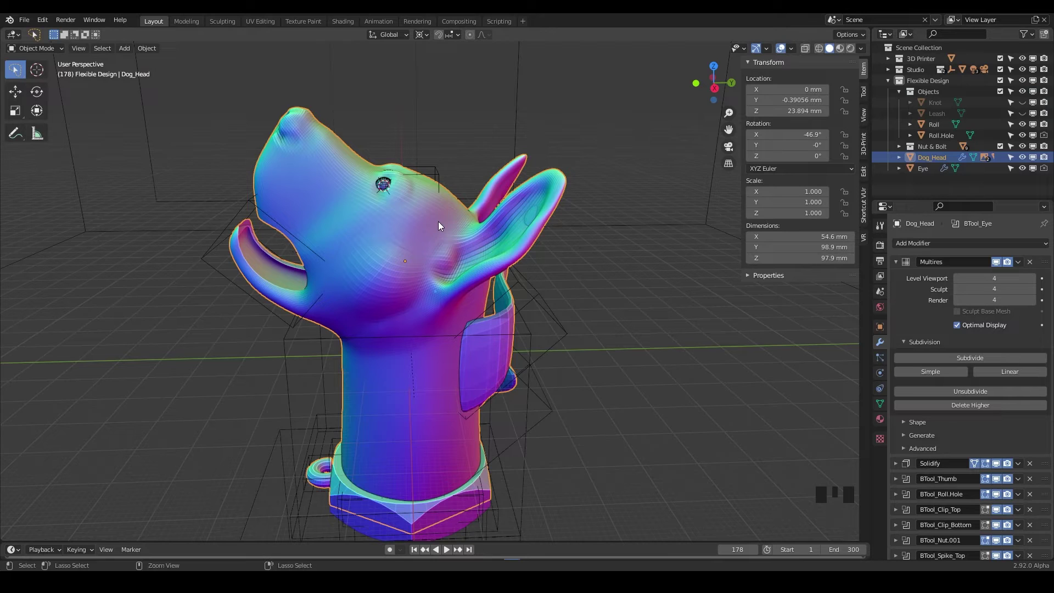
key("ctrl+Tab")
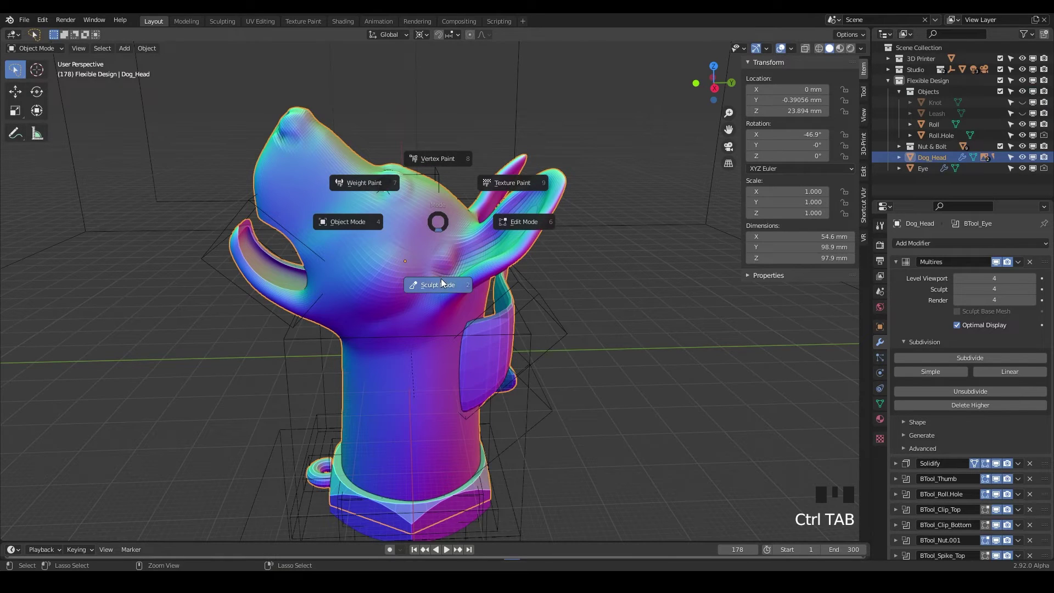
left_click(443, 284)
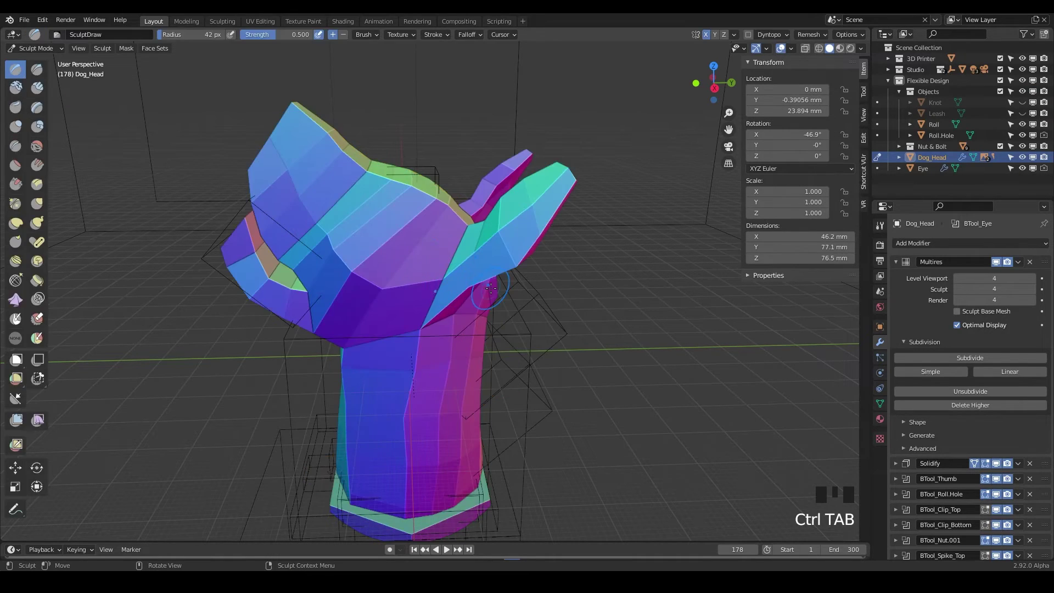
key("ctrl+s")
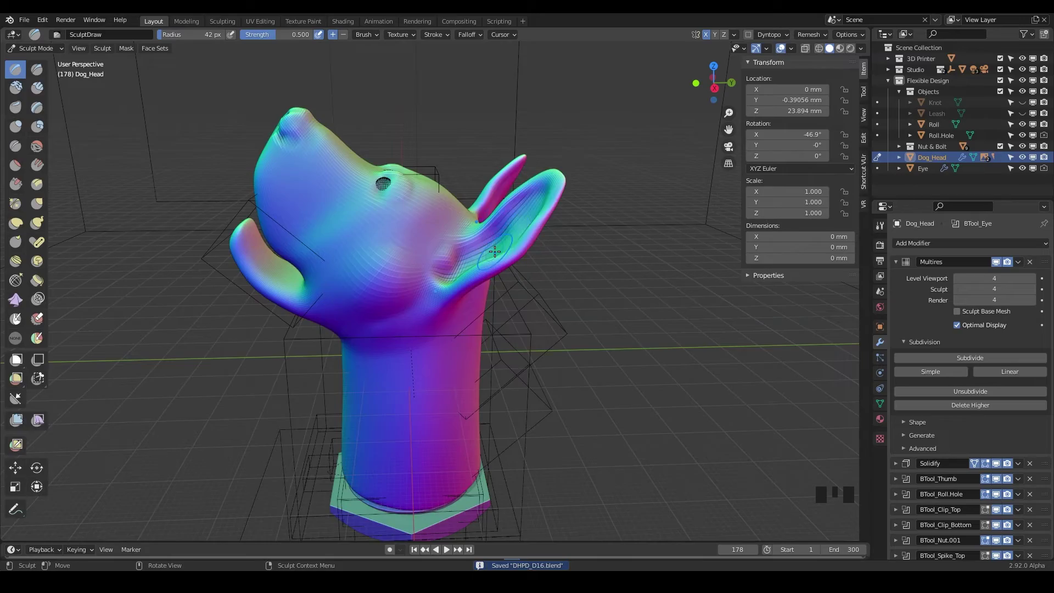
Step: Set the sculpt brush radius to about 55 px and smooth the inner surface of the ear
middle_click_drag(508, 247, 546, 280)
middle_click_drag(572, 225, 498, 278)
scroll(510, 268, "up", 2)
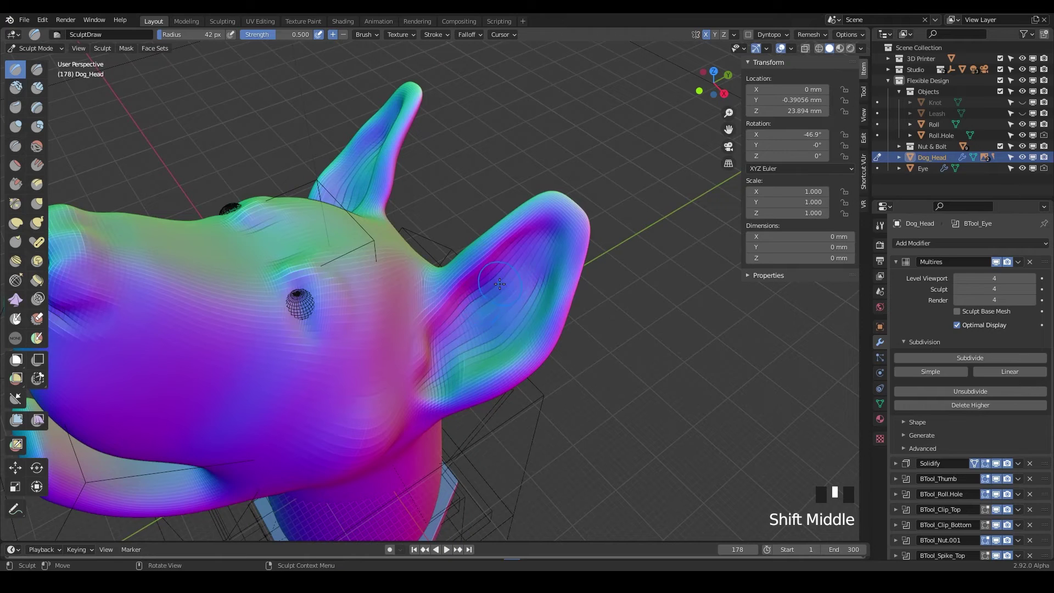
key("f")
left_click(507, 290)
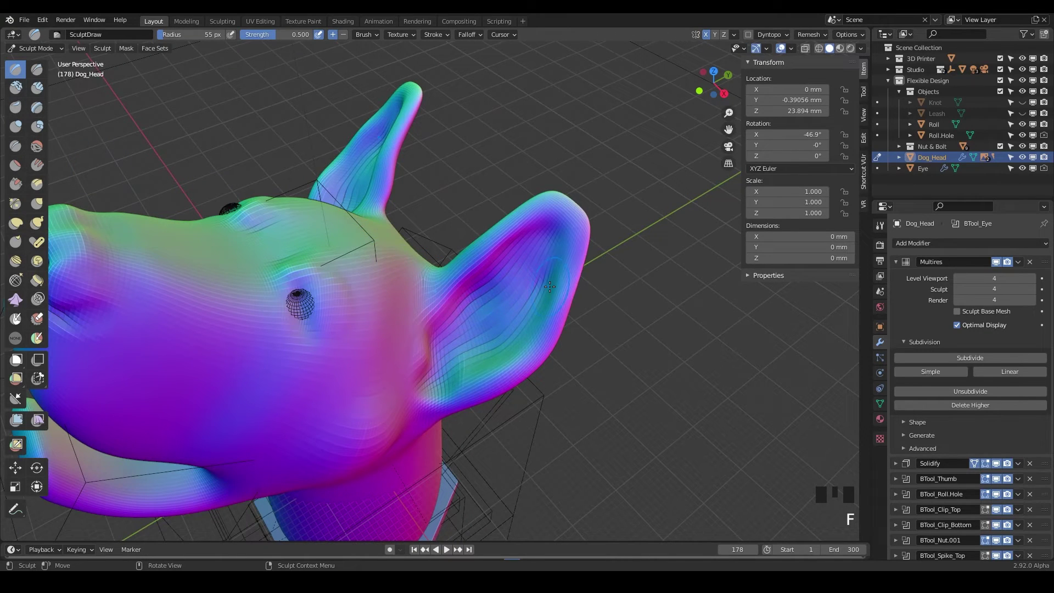
mouse_move(511, 293)
left_mouse_down("shift")
mouse_move(504, 302)
mouse_move(496, 283)
mouse_move(478, 358)
mouse_move(482, 335)
left_mouse_up("shift")
left_click_drag(532, 266, 517, 297, "shift")
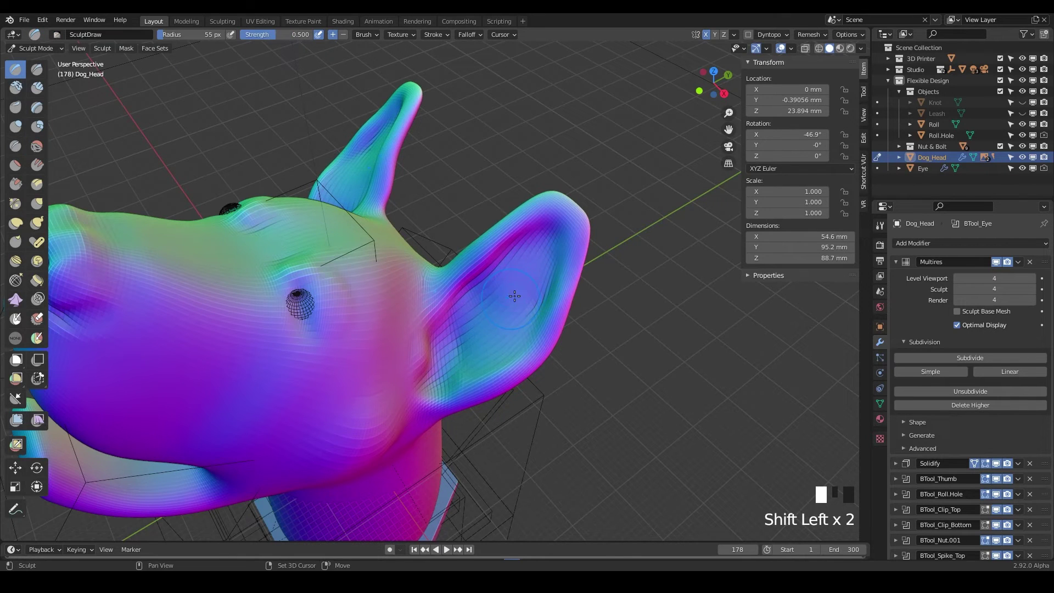
Step: Smooth the back surface of the ear with the sculpt brush and save the file
middle_click_drag(502, 269, 321, 165)
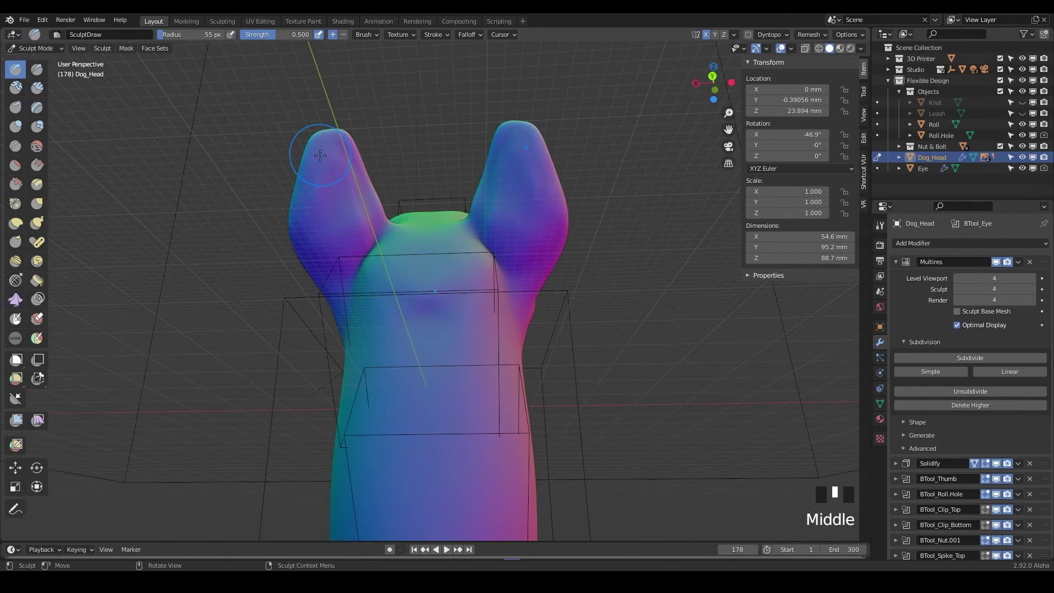
mouse_move(323, 190)
left_mouse_down()
mouse_move(322, 164)
mouse_move(333, 226)
left_mouse_up()
mouse_move(329, 203)
left_mouse_down()
mouse_move(327, 223)
mouse_move(331, 166)
mouse_move(329, 236)
left_mouse_up()
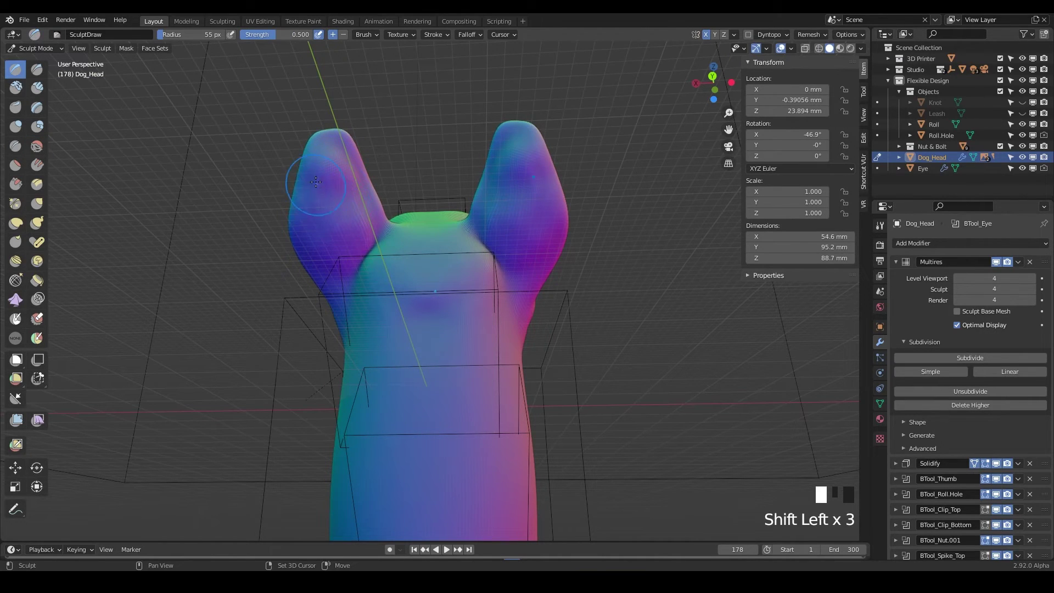
left_click_drag(296, 164, 307, 197, "shift")
mouse_move(326, 214)
middle_mouse_down()
mouse_move(339, 210)
mouse_move(542, 318)
middle_mouse_up()
middle_click_drag(448, 308, 611, 307, "shift")
key("ctrl+s")
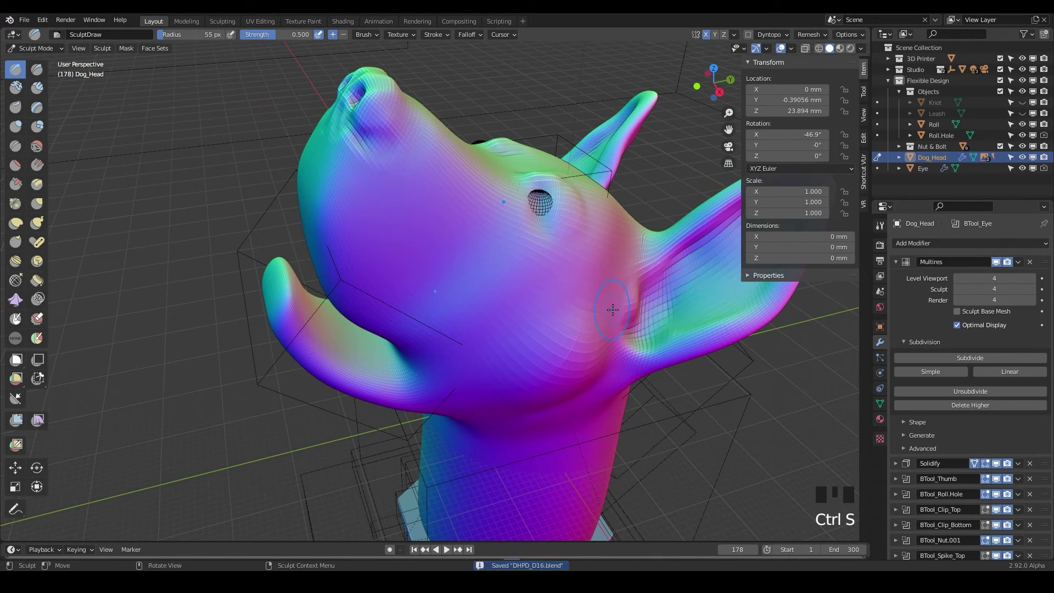
Step: Return Dog_Head to Object Mode and collapse the Multires modifier's settings
key("ctrl+Tab")
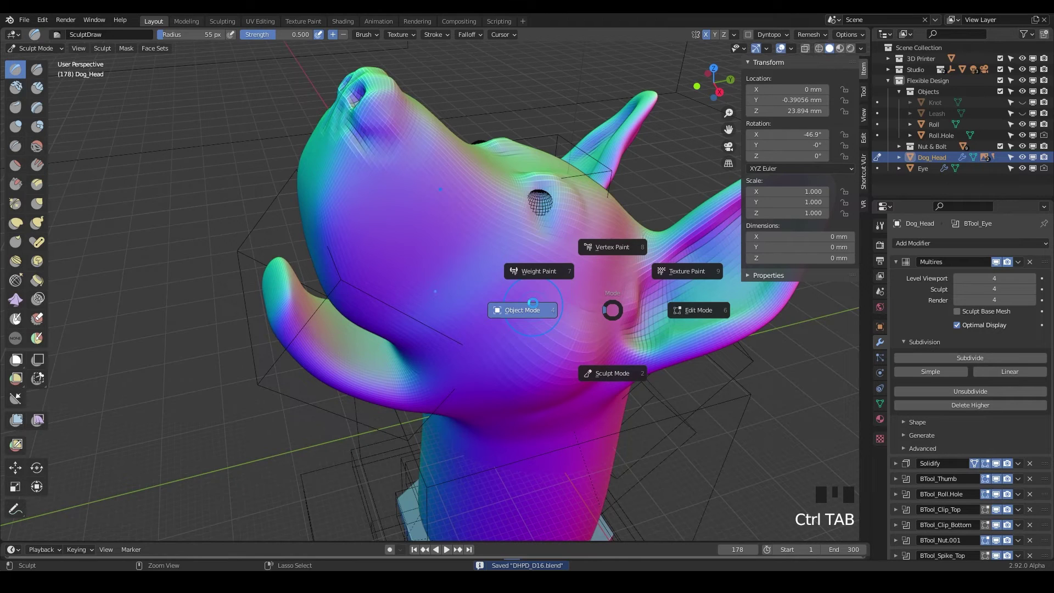
left_click(532, 303)
middle_click_drag(532, 302, 433, 347, "shift")
scroll(424, 353, "down", 2, "shift")
scroll(425, 353, "down", 2)
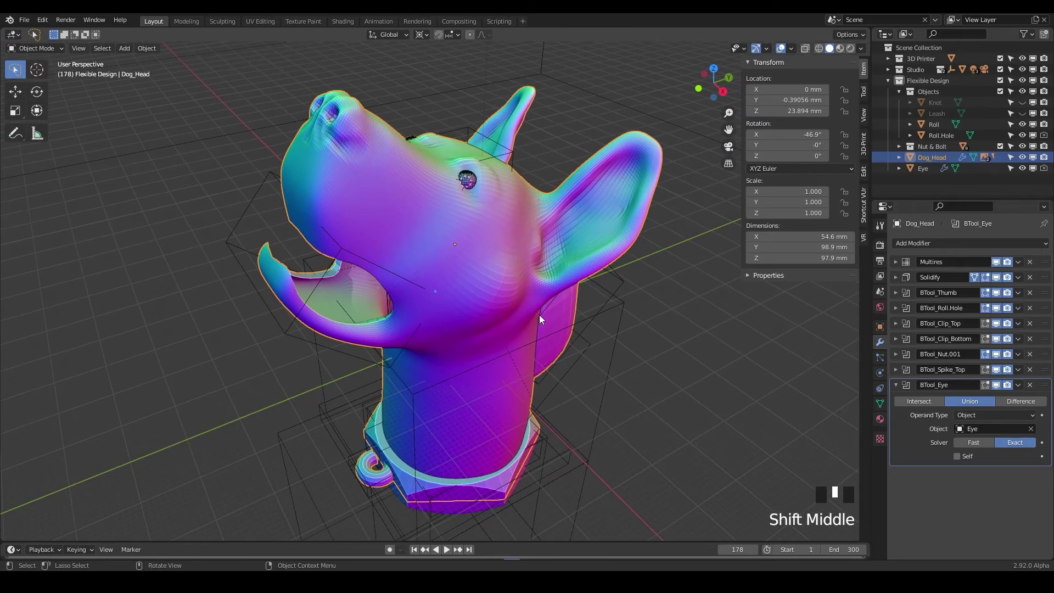
Step: Check the underside of the base and make Dog_Head the selected object
middle_click_drag(539, 314, 429, 429)
left_click(493, 436)
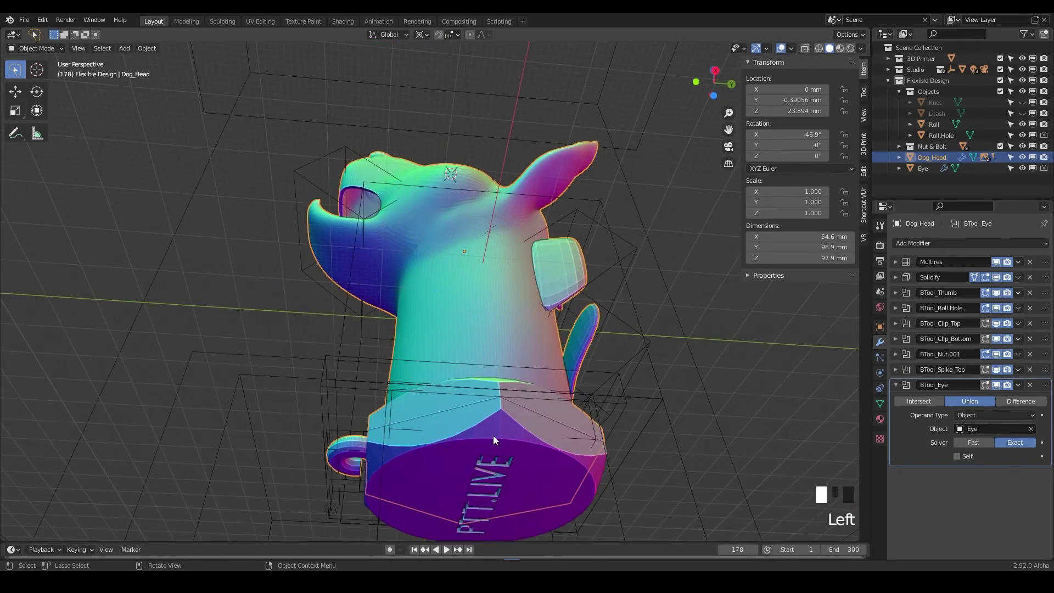
left_click(469, 259)
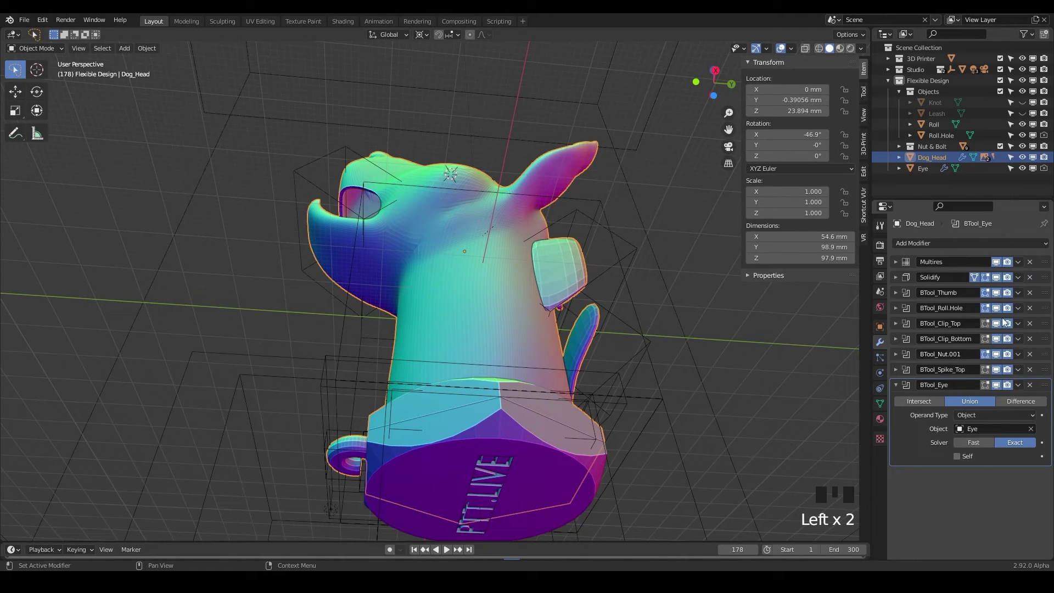
middle_click_drag(635, 357, 584, 439)
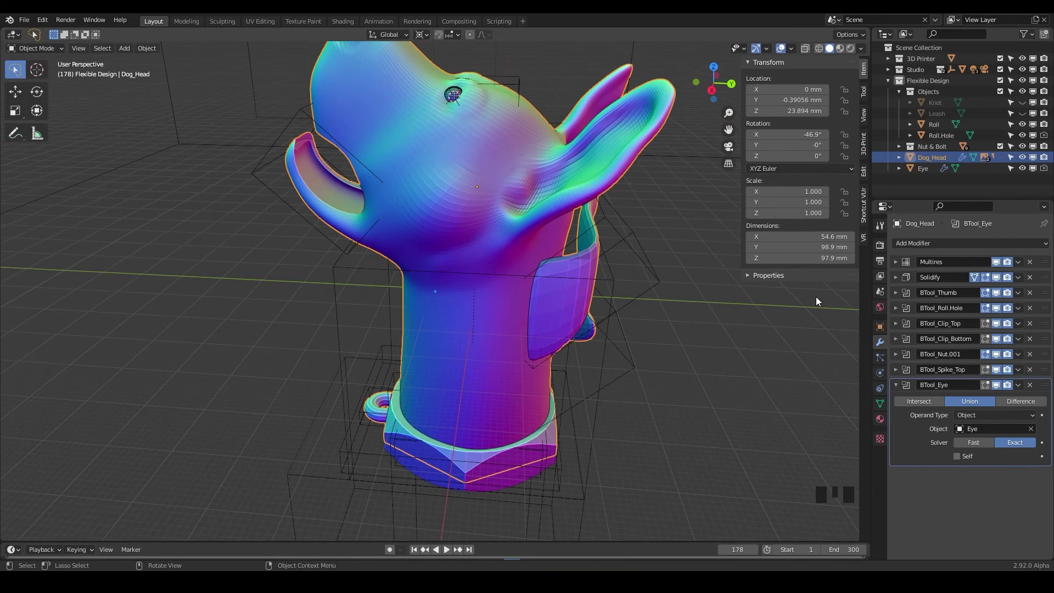
Step: Open the 3D-Print export path browser and go to the COURSE STLs folder inside Pet Accessories\STLs
left_click(863, 144)
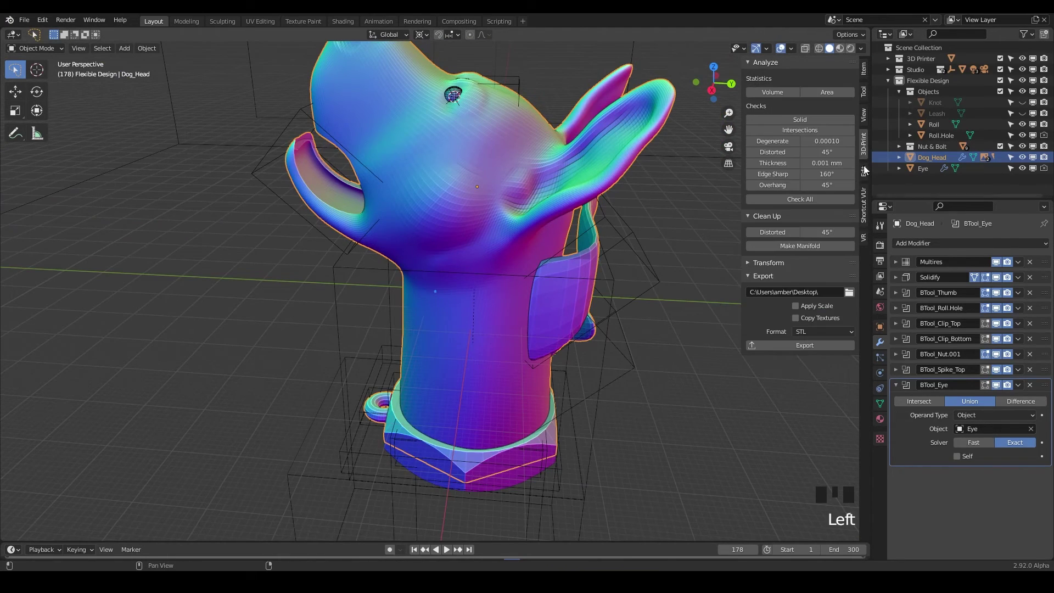
left_click(848, 292)
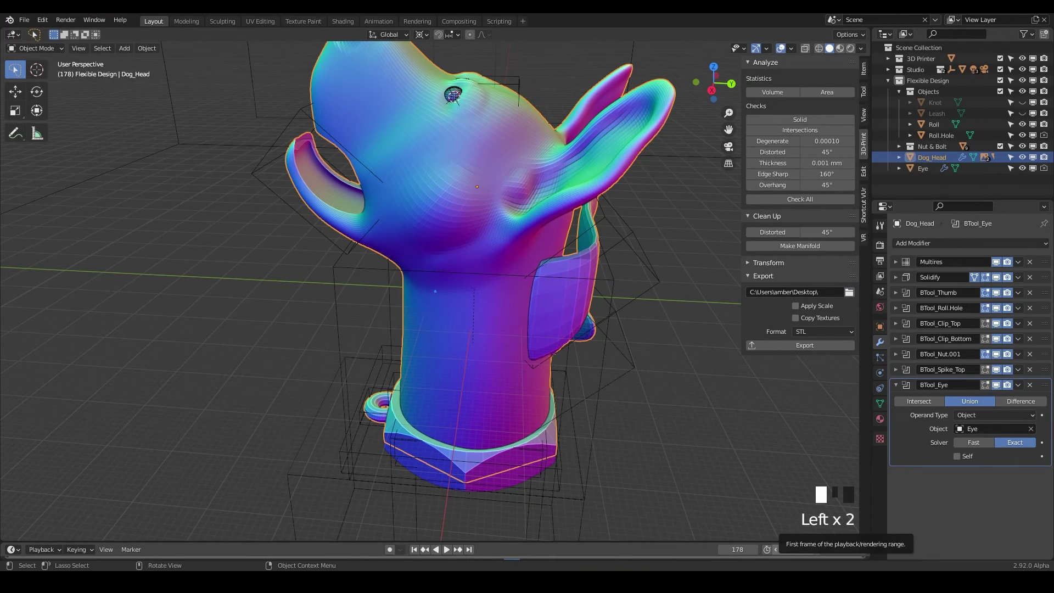
double_click(357, 196)
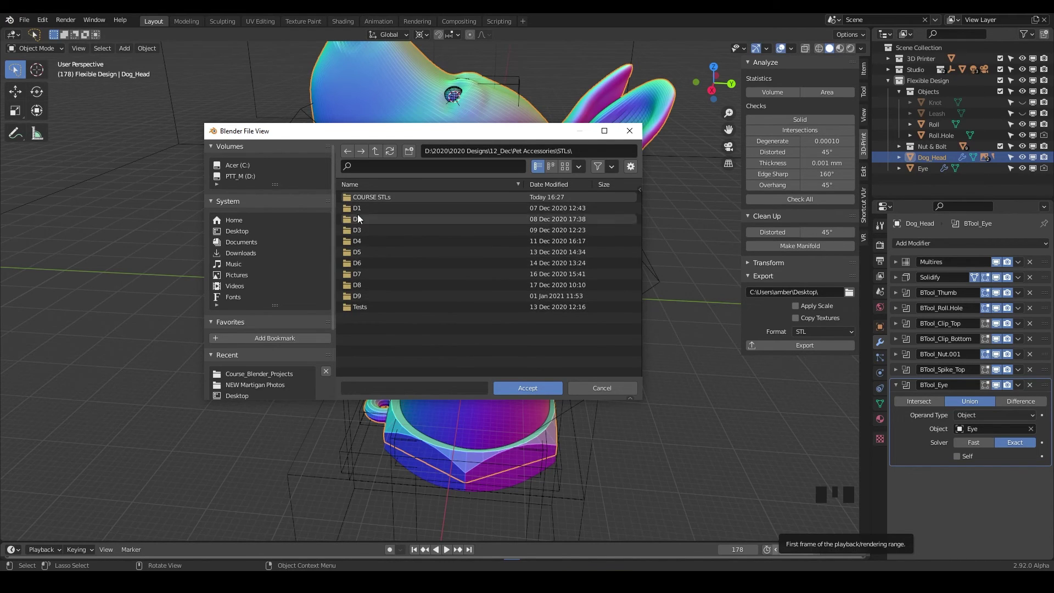
double_click(348, 197)
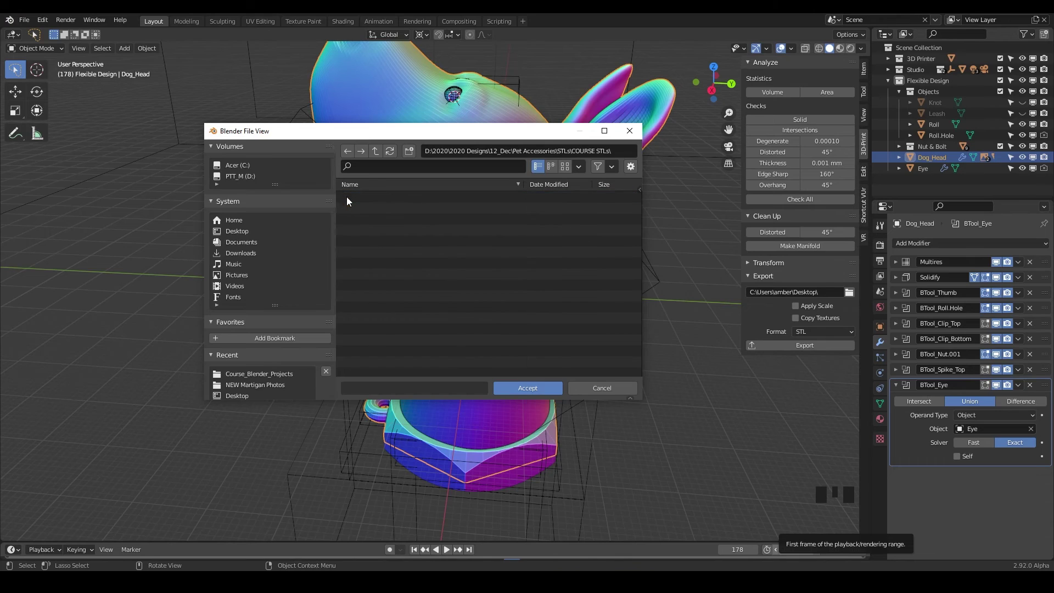
Step: Create a D16 folder as the export destination and export Dog_Head to it in STL format
left_click(408, 151)
type("D16")
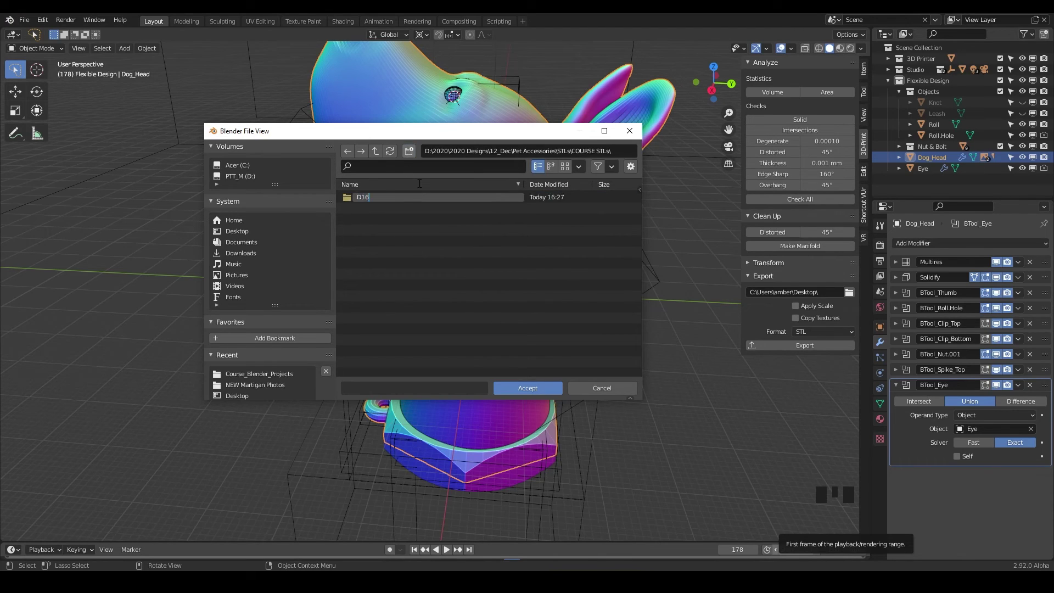
key("Return")
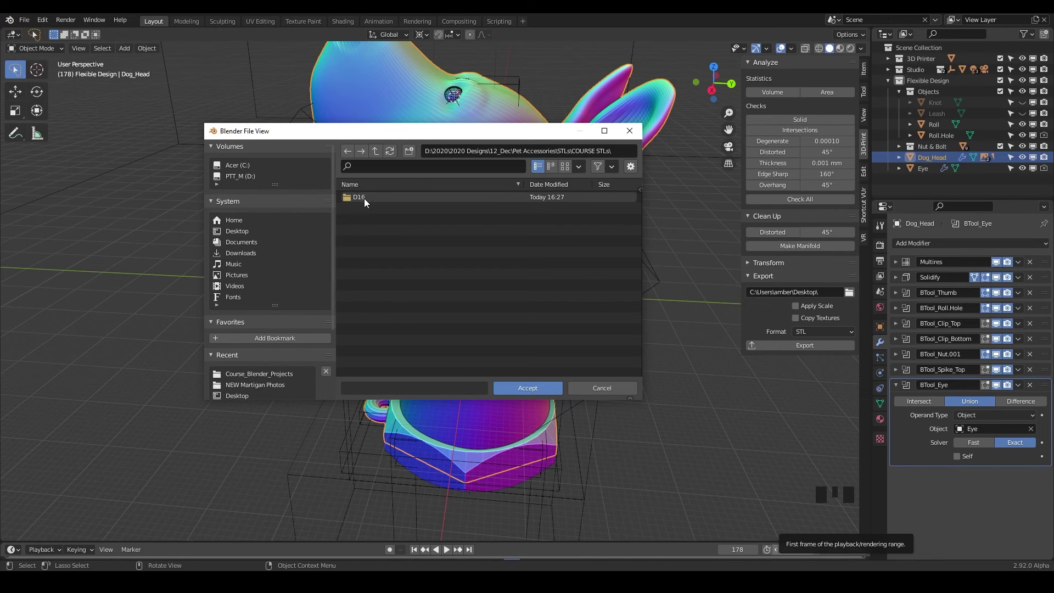
double_click(349, 198)
left_click(526, 388)
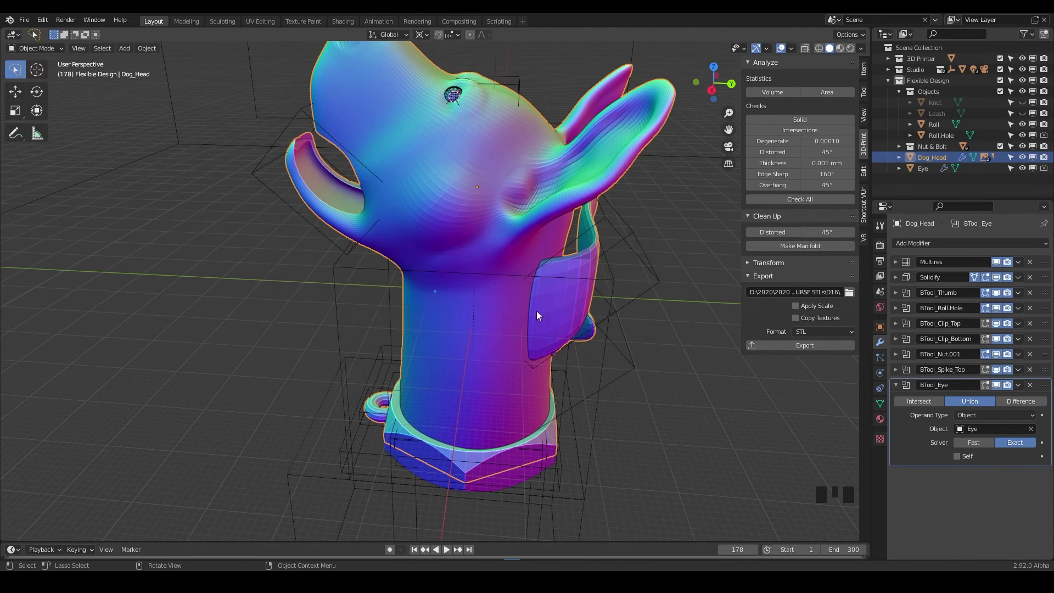
left_click(818, 347)
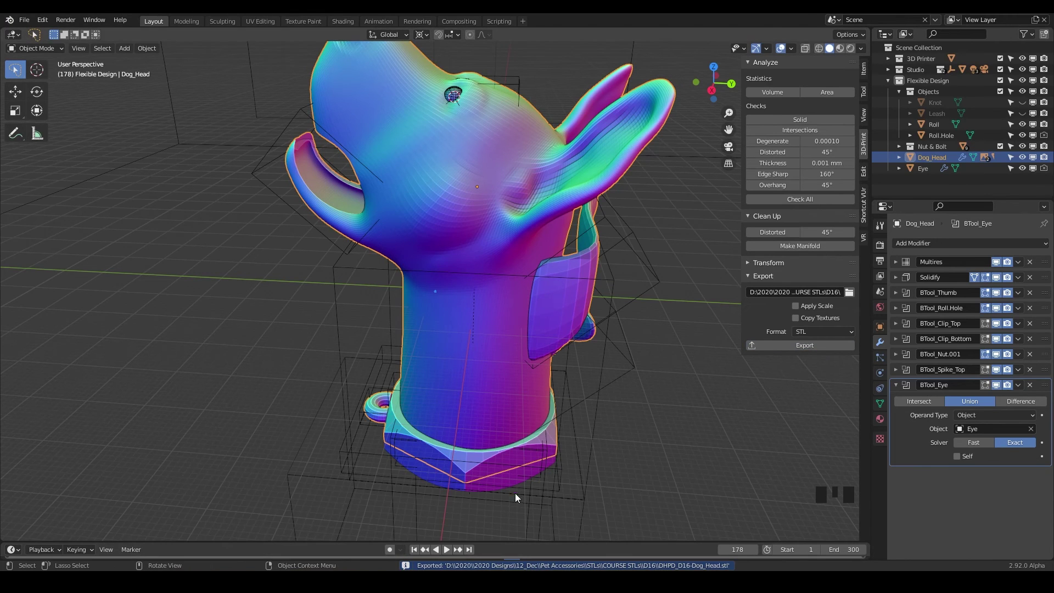
Step: Select Bolt.BASE, expand the Nut & Bolt collection and export the base as an STL to the D16 folder
left_click(499, 479)
middle_click_drag(660, 437, 541, 475)
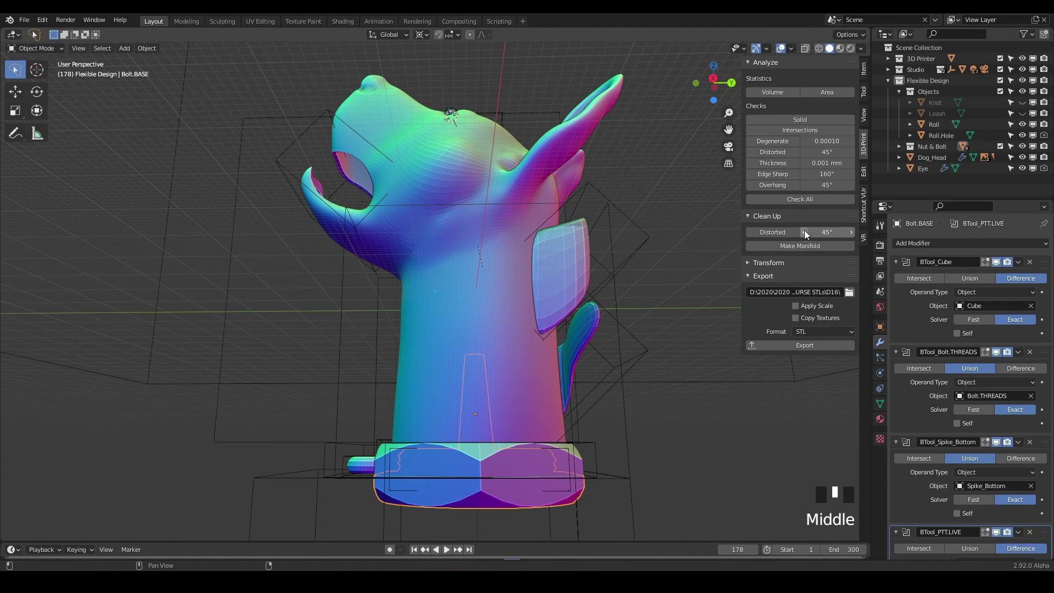
left_click(897, 91)
left_click(900, 103)
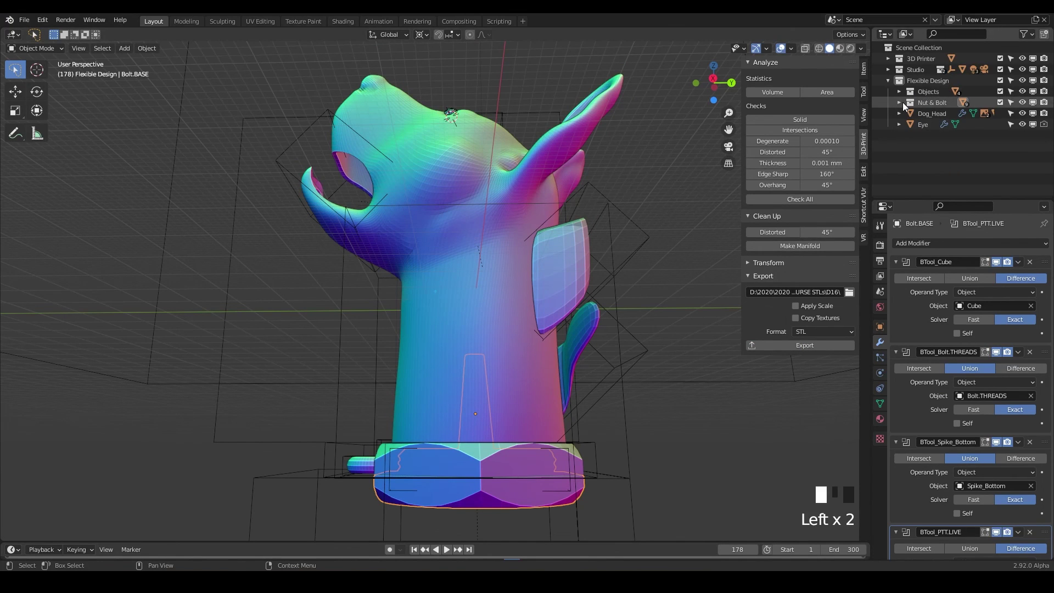
left_click(789, 344)
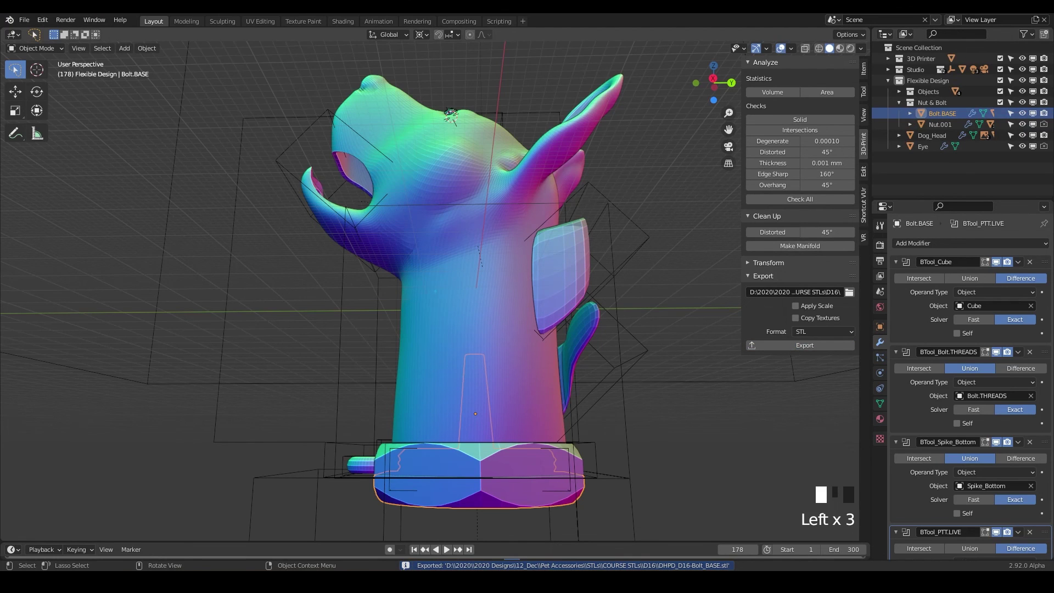
middle_click_drag(603, 384, 669, 422, "shift")
middle_click_drag(521, 435, 585, 448)
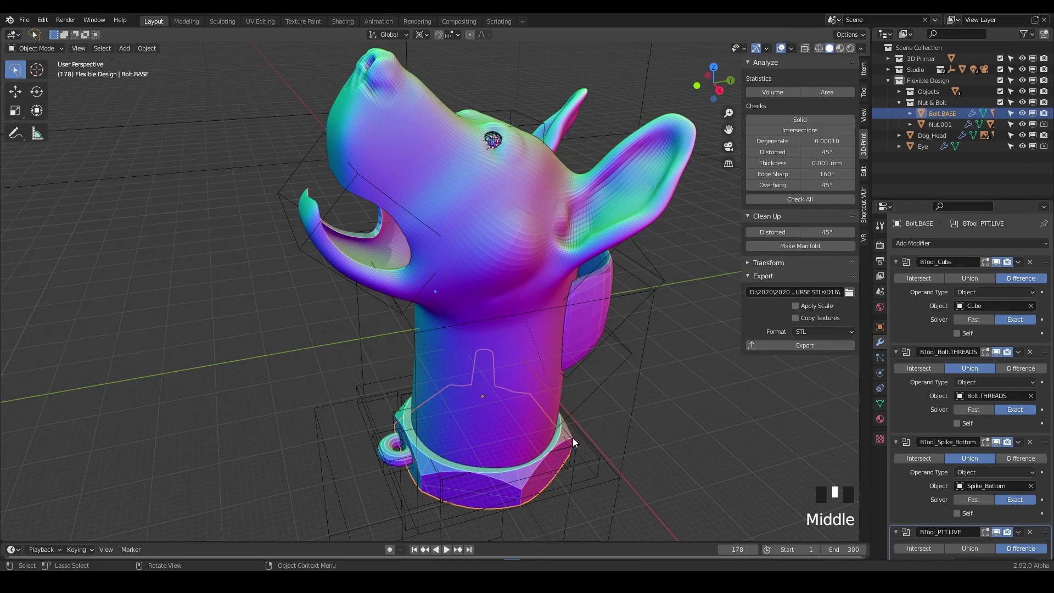